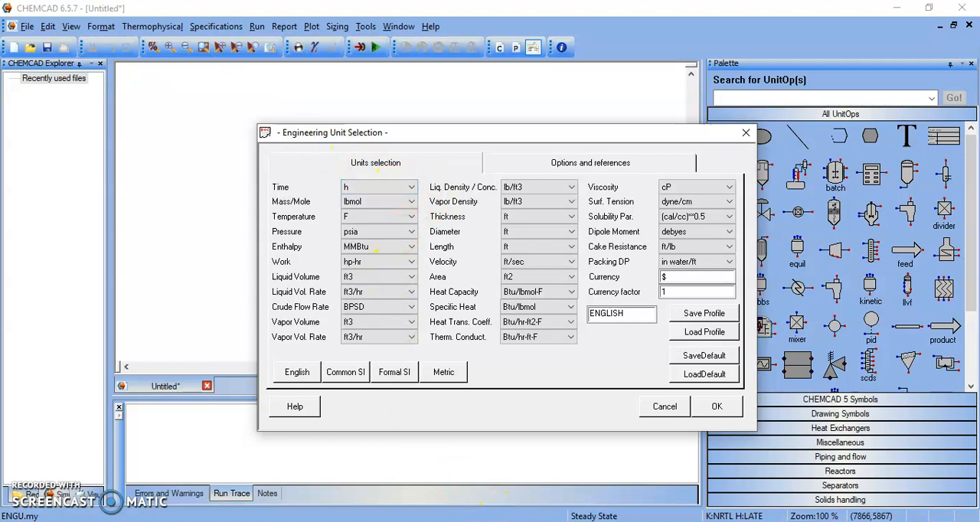
# - Switch to the PowerPoint slide to read the Ejemplo 1 problem statement, and return to CHEMCAD
pyautogui.moveTo(579, 507)
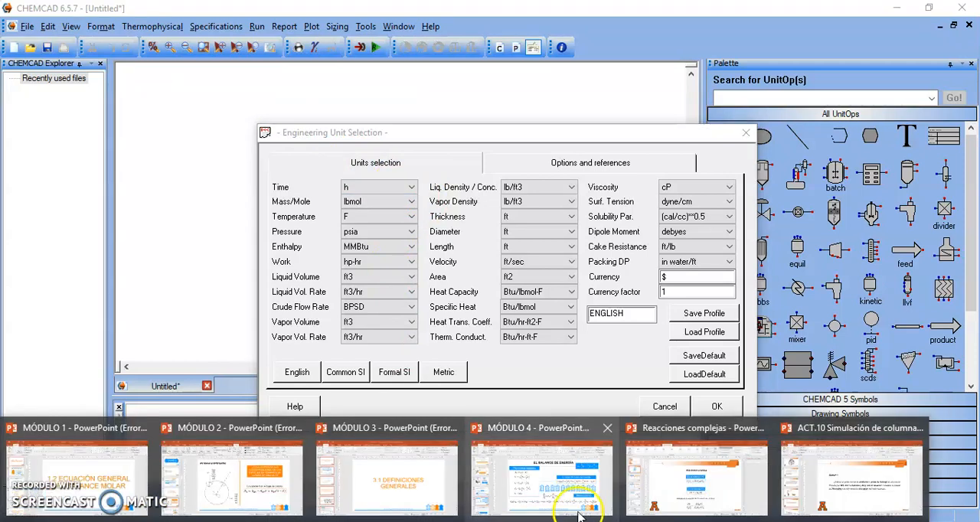
pyautogui.click(857, 486)
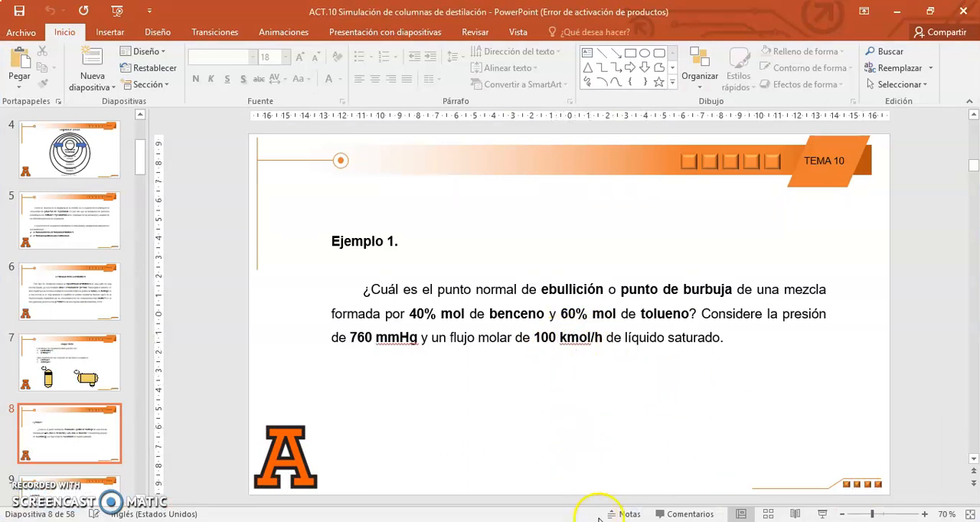
pyautogui.moveTo(570, 519)
pyautogui.click(534, 505)
# - Set the engineering units to kmol for mass/mole, C for temperature and mmHg for pressure, and accept them
pyautogui.click(375, 218)
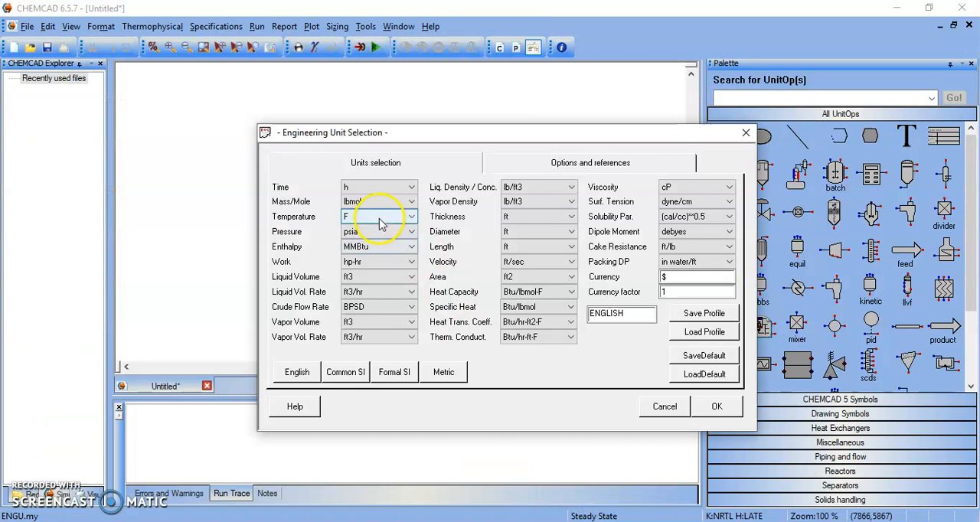
pyautogui.click(381, 202)
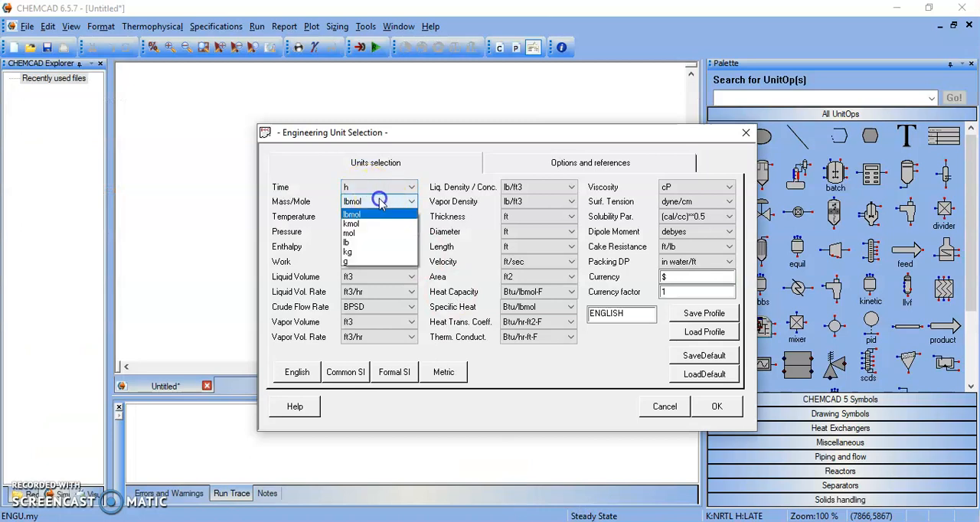
pyautogui.click(366, 225)
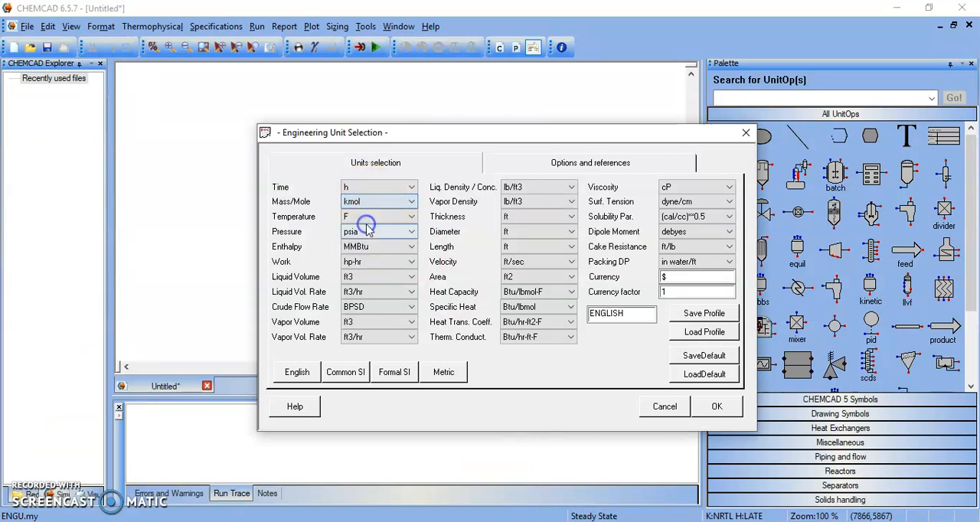
pyautogui.click(383, 216)
pyautogui.moveTo(545, 521)
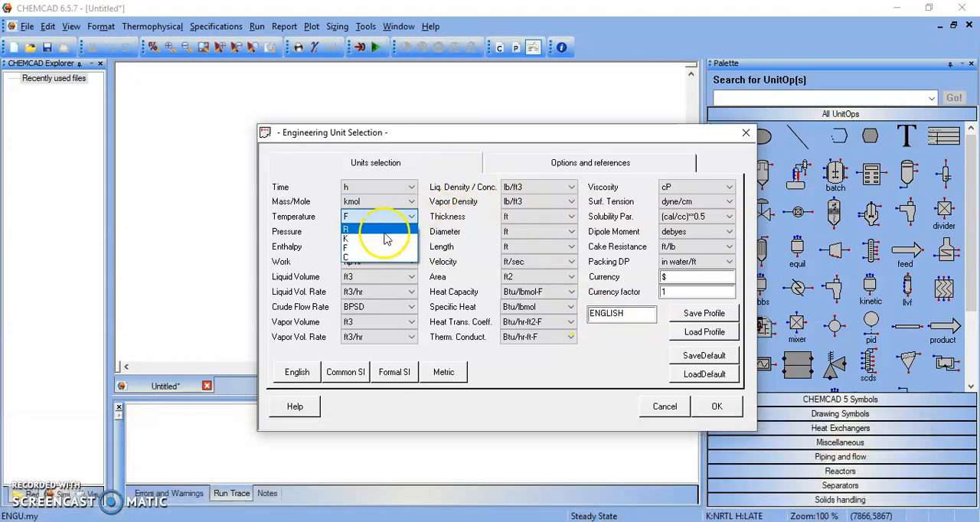
pyautogui.click(373, 257)
pyautogui.click(365, 233)
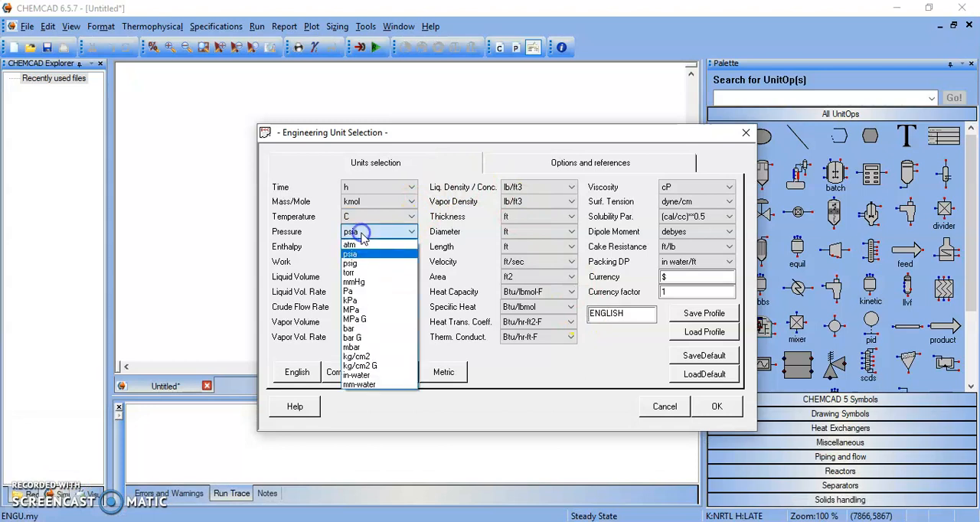
pyautogui.click(363, 282)
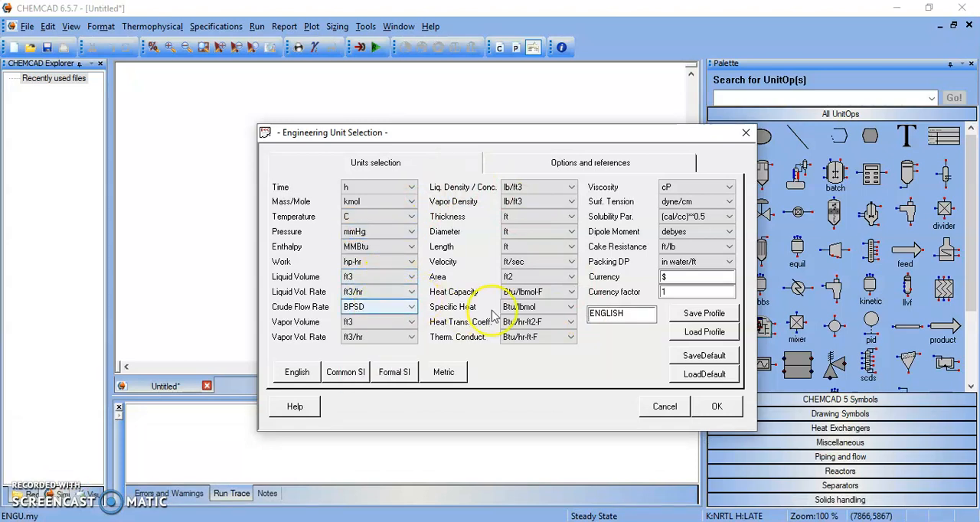
pyautogui.click(712, 406)
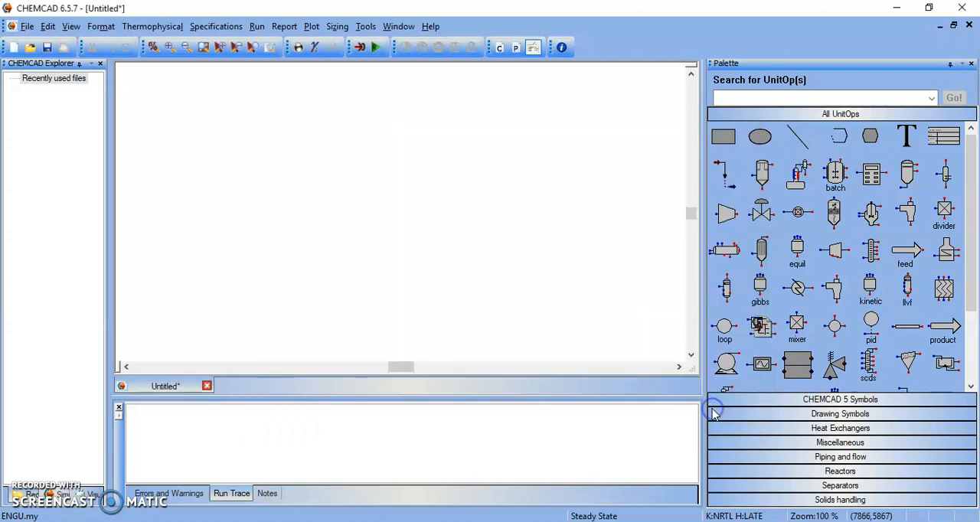
# - Reopen the engineering units and set enthalpy and work to kJ and liquid volume to the unit between bbl and liters
pyautogui.click(107, 27)
pyautogui.click(118, 43)
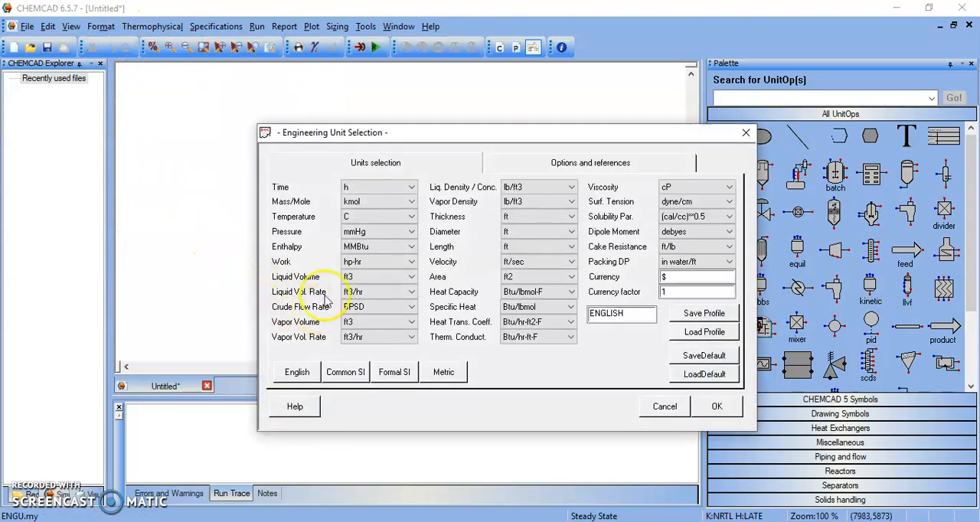
pyautogui.click(412, 248)
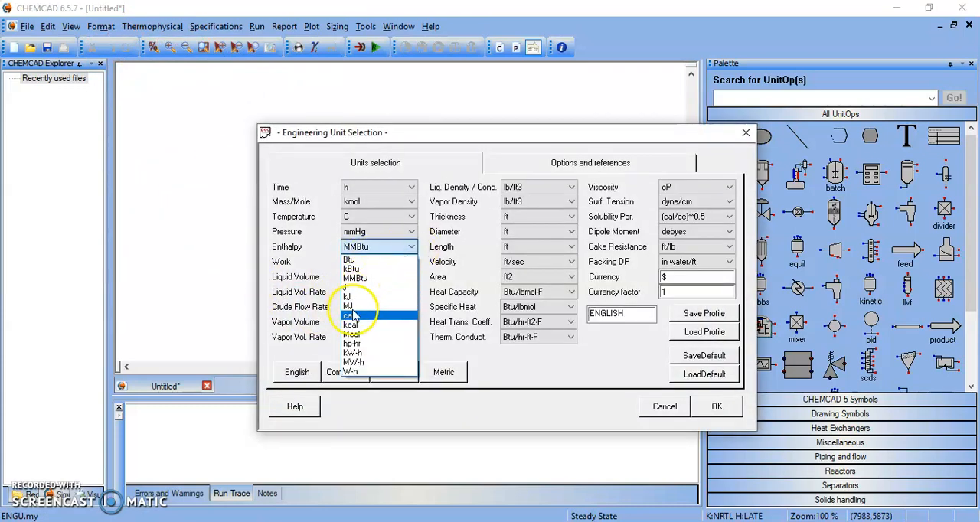
pyautogui.click(348, 297)
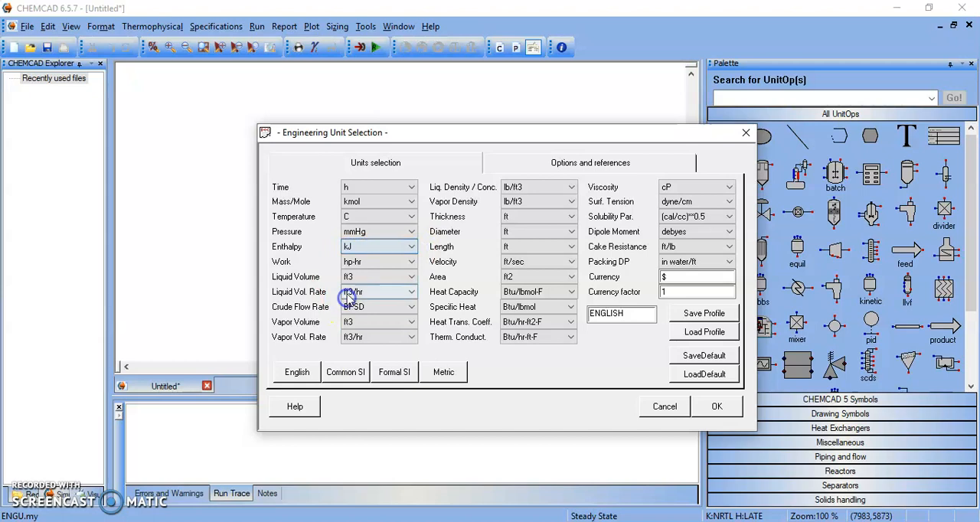
pyautogui.click(404, 261)
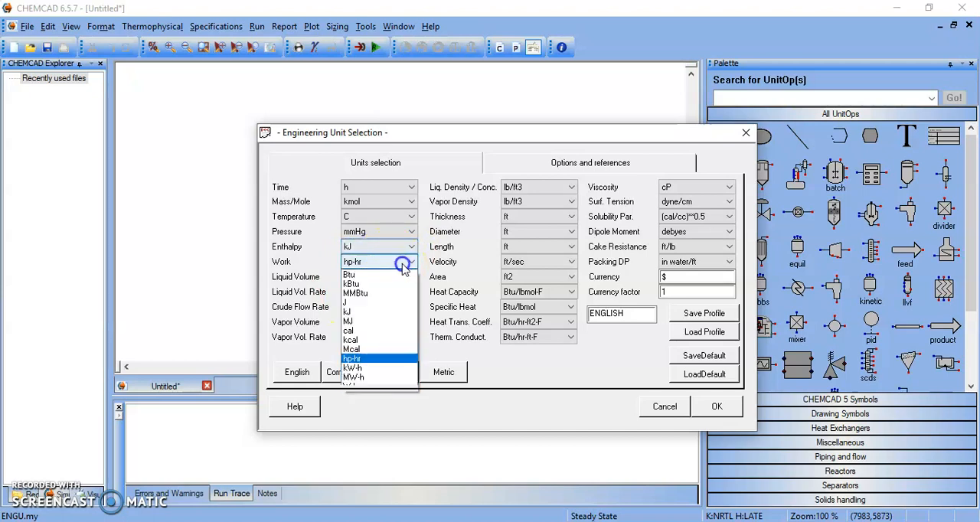
pyautogui.click(348, 313)
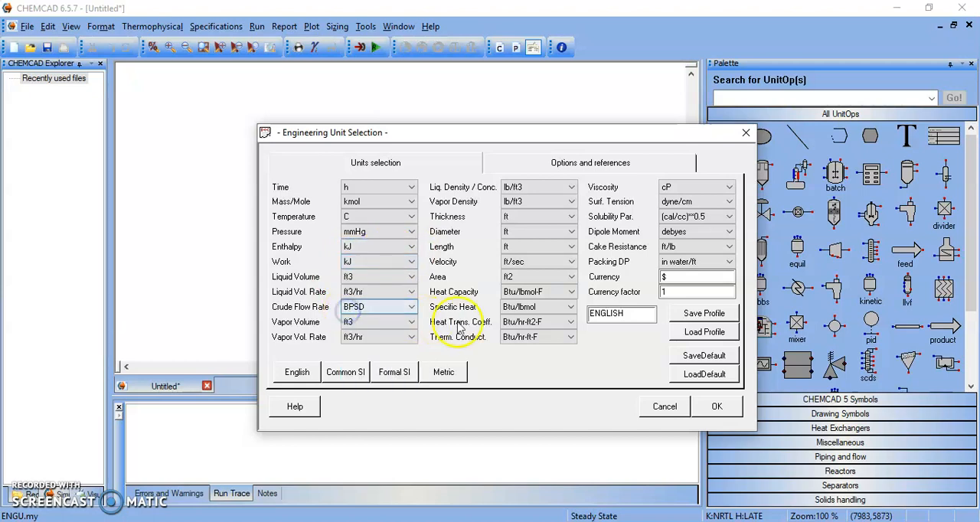
pyautogui.click(407, 277)
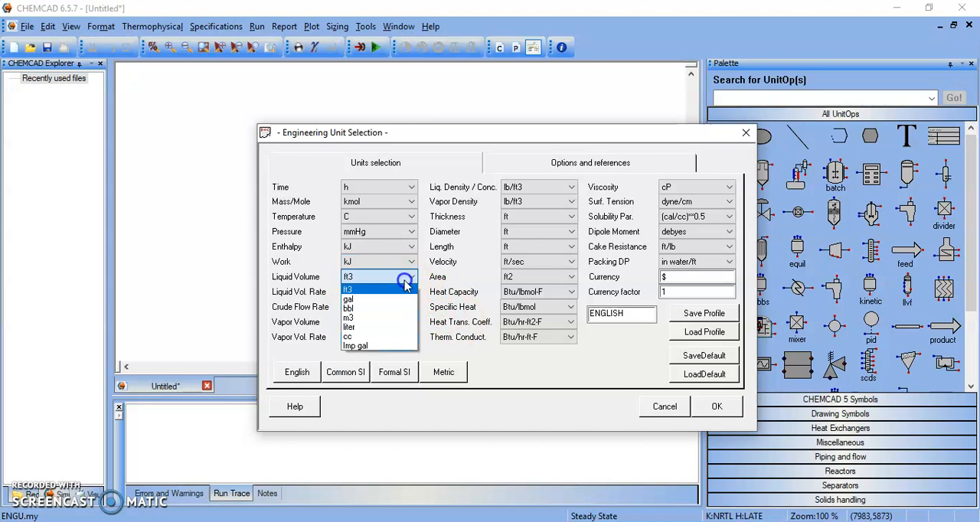
pyautogui.click(350, 317)
pyautogui.click(717, 407)
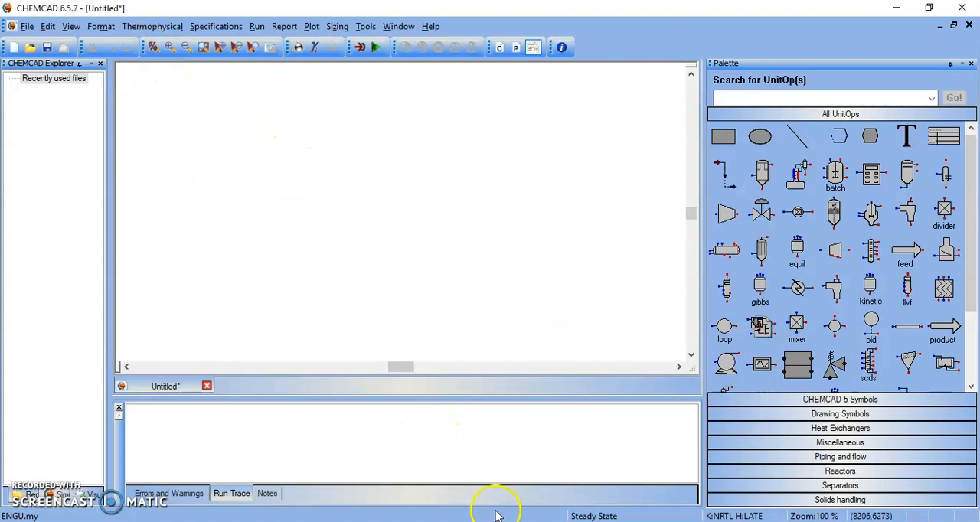
# - Check the mixture's components on the Ejemplo 1 slide in PowerPoint, and return to CHEMCAD
pyautogui.moveTo(496, 520)
pyautogui.click(830, 473)
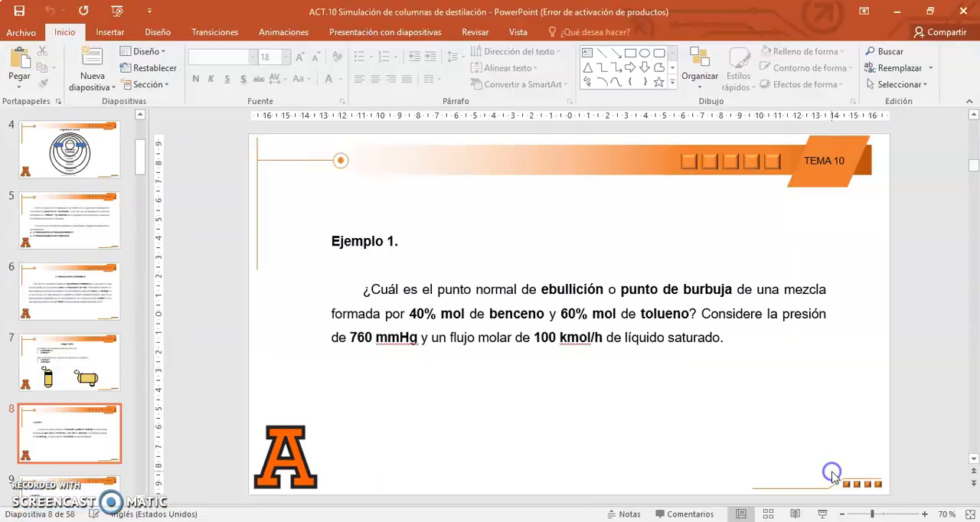
pyautogui.click(512, 314)
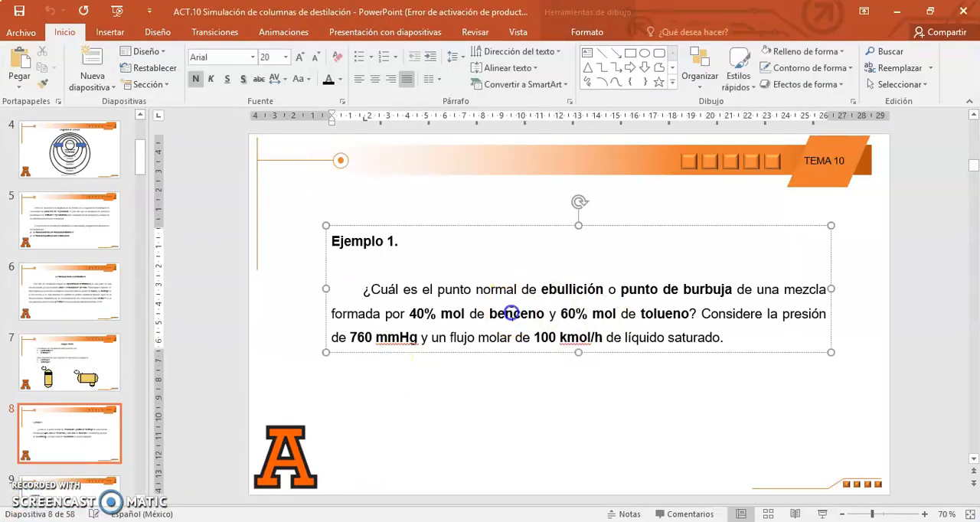
pyautogui.click(525, 490)
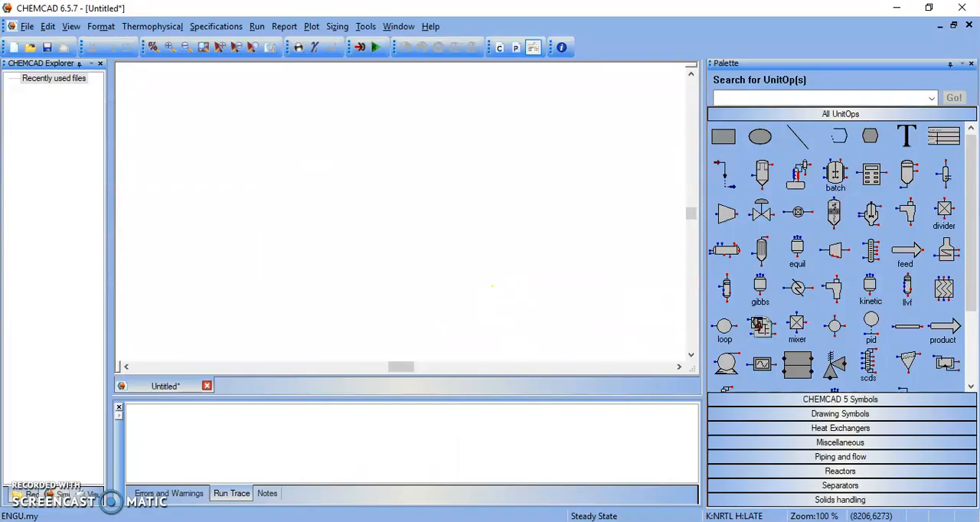
# - Open the component selection, search for benzene and add Benzene to the selected components
pyautogui.click(153, 26)
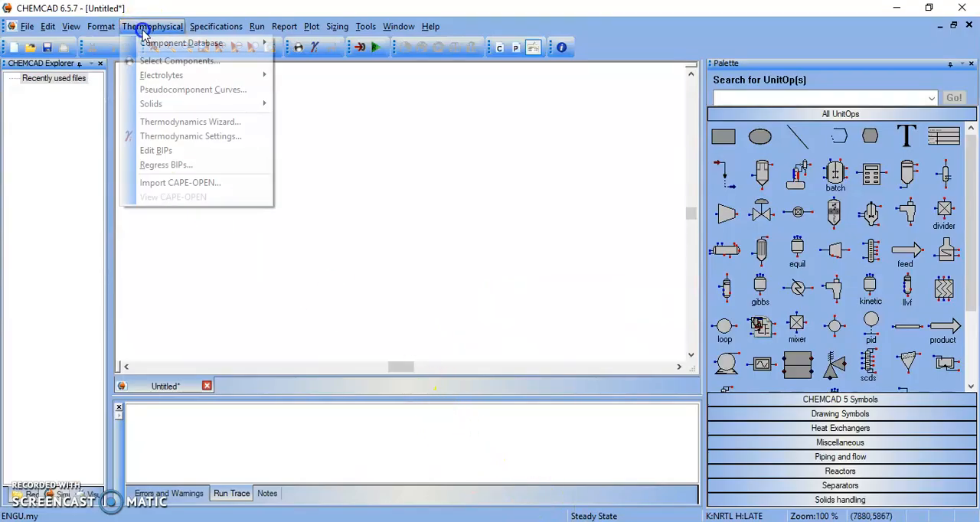
pyautogui.click(181, 65)
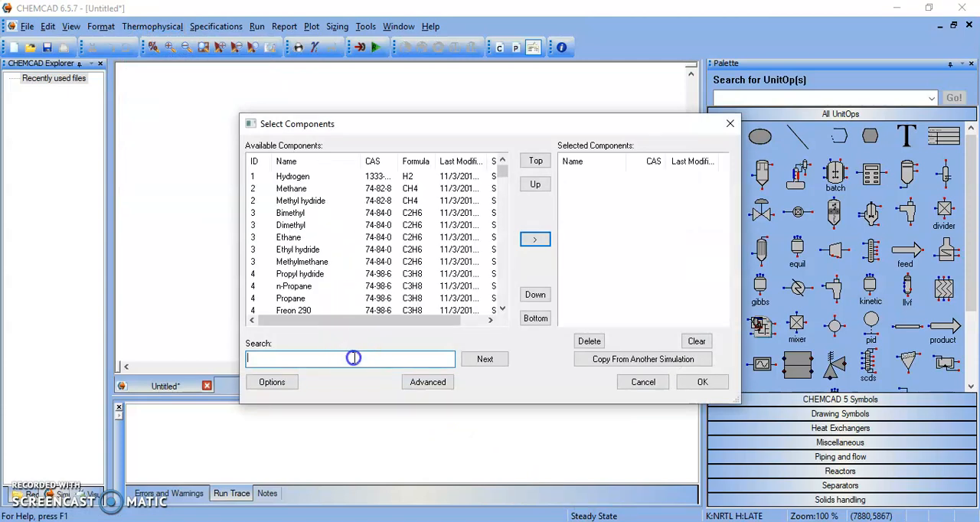
pyautogui.write('benzene')
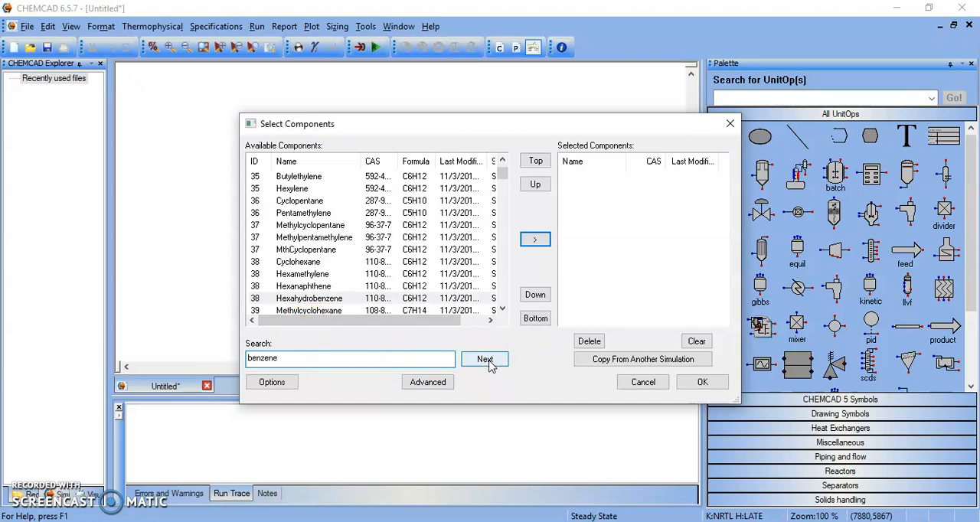
pyautogui.click(490, 364)
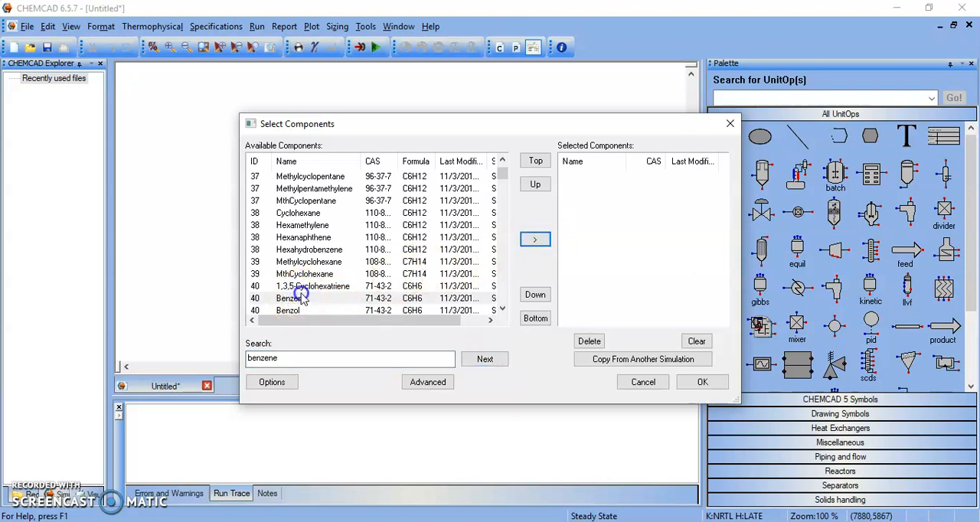
pyautogui.click(300, 296)
pyautogui.click(535, 240)
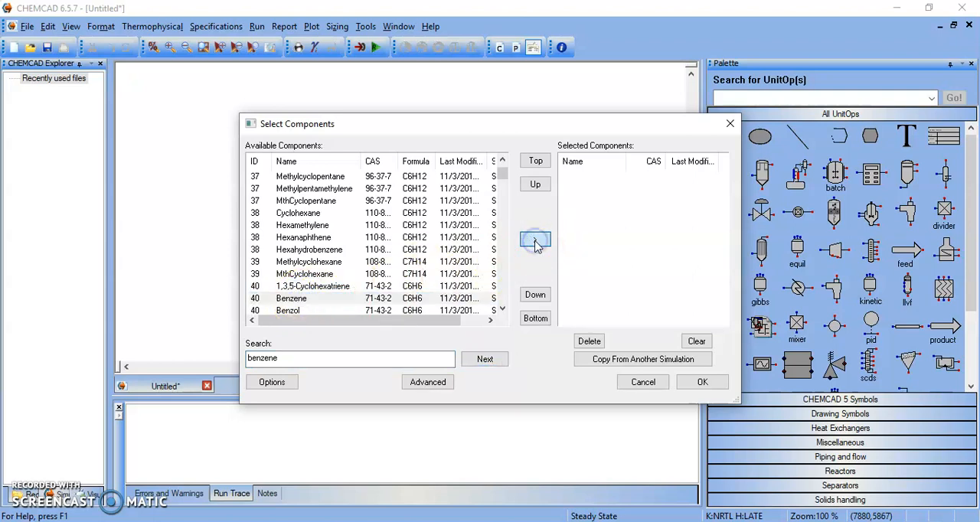
# - Search for toluene, add Toluene to the selected components and accept the component list
pyautogui.click(326, 359)
pyautogui.write('toluene')
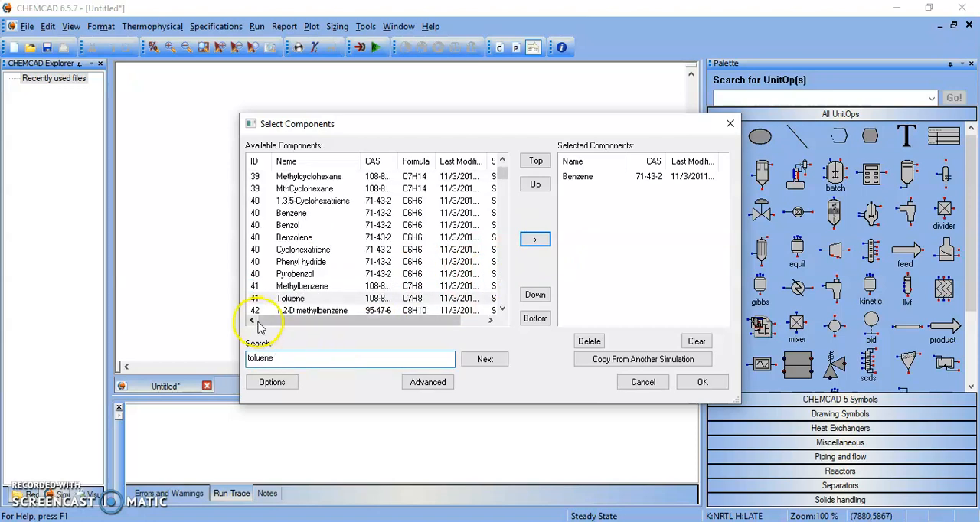
pyautogui.click(295, 298)
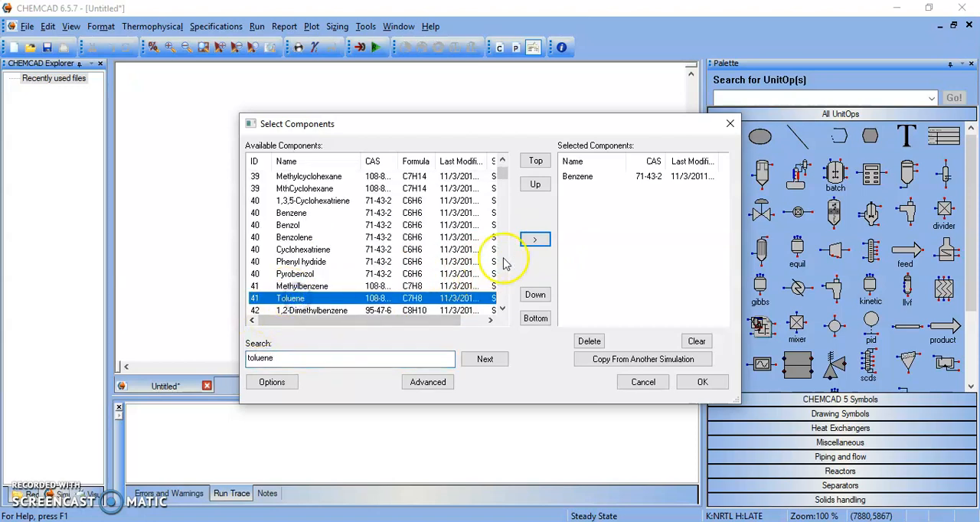
pyautogui.click(540, 241)
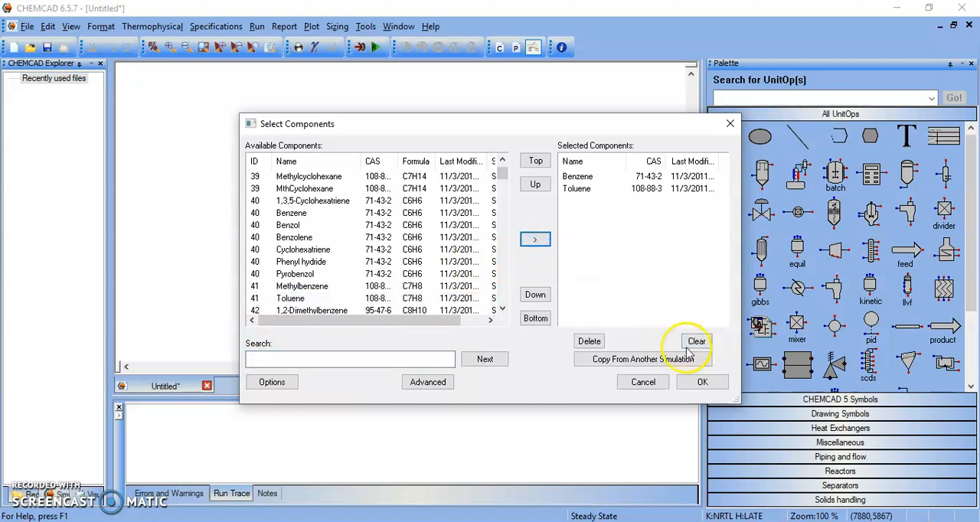
pyautogui.click(702, 383)
# - Accept the suggested thermodynamic models, and set the global K-value model to Ideal Vapor Pressure (Raoult's Law)
pyautogui.click(591, 421)
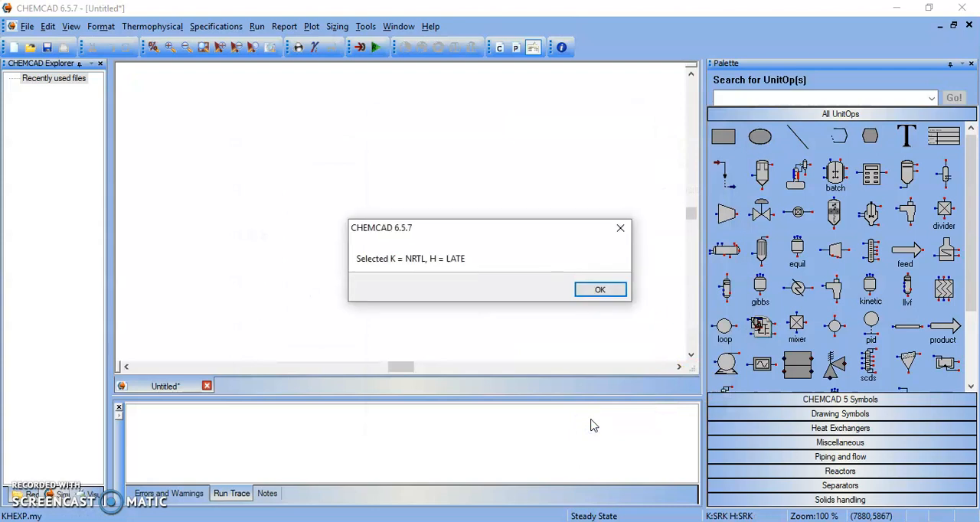
pyautogui.click(600, 290)
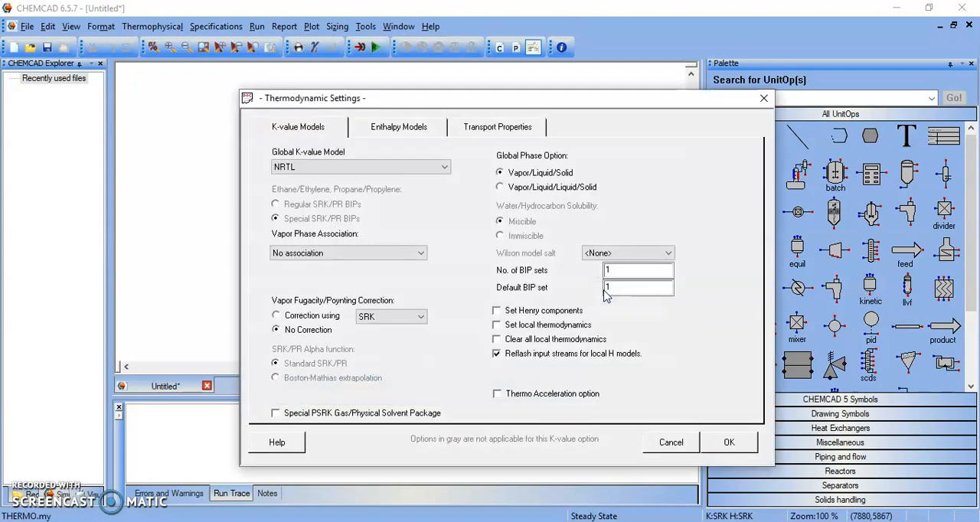
pyautogui.click(445, 168)
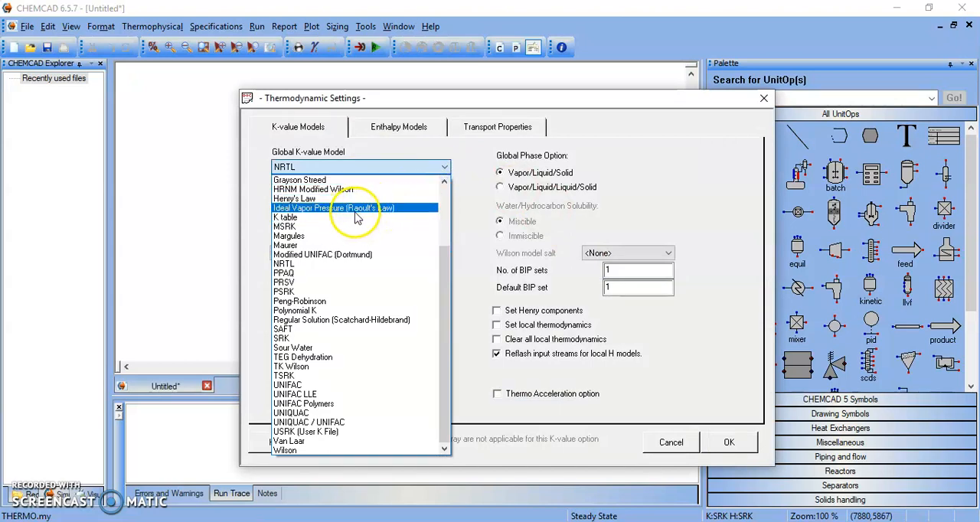
pyautogui.click(358, 208)
pyautogui.click(717, 454)
pyautogui.click(558, 347)
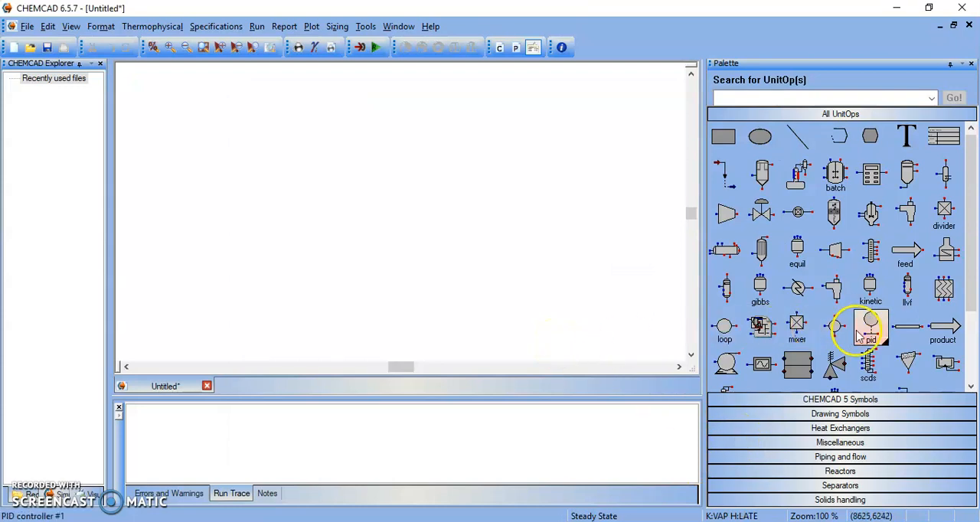
# - Choose the vertical Flash #1 symbol from the flash variants and place it in the left half of the flowsheet
pyautogui.moveTo(975, 318); pyautogui.dragTo(974, 277)
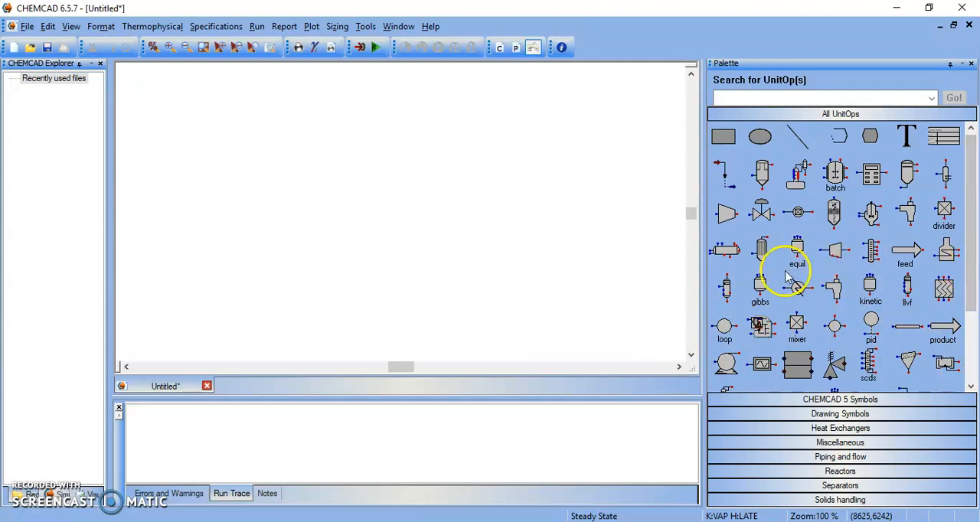
pyautogui.click(738, 305)
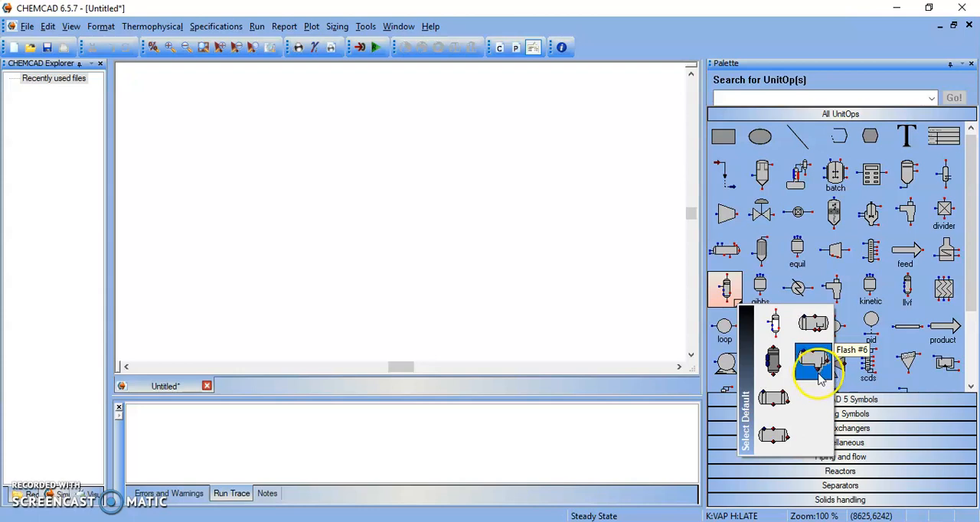
pyautogui.click(773, 324)
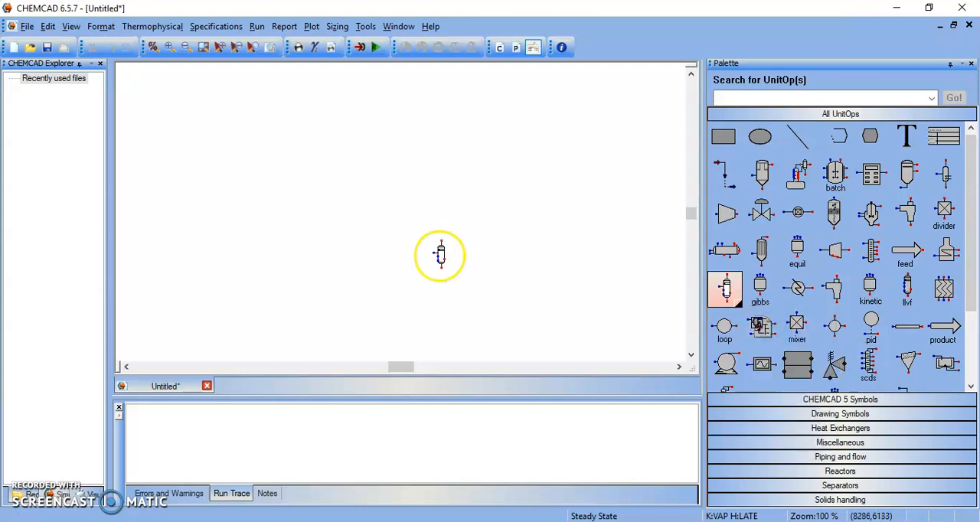
pyautogui.click(300, 184)
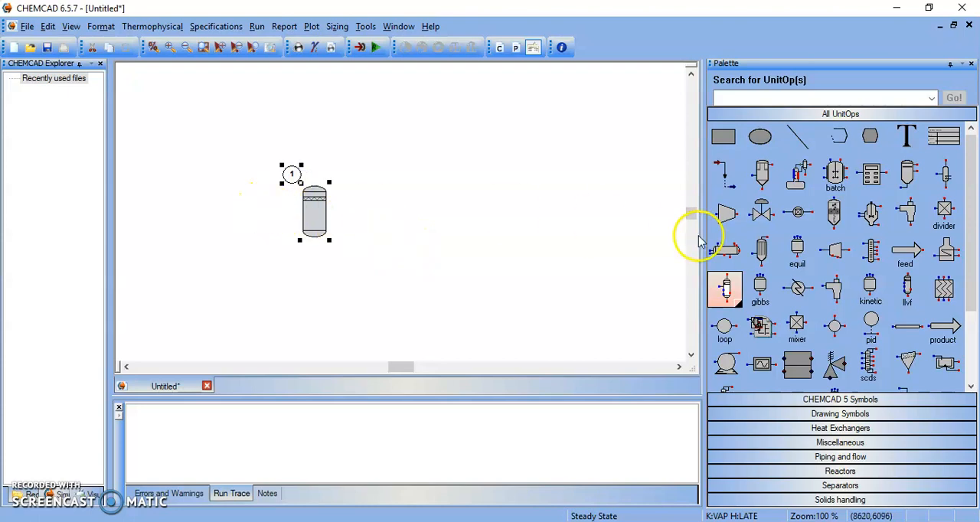
# - Place a feed arrow beside the flash vessel's inlet side and two product arrows, one above and one below the vessel's outlet side
pyautogui.click(906, 250)
pyautogui.click(260, 219)
pyautogui.click(953, 331)
pyautogui.click(367, 157)
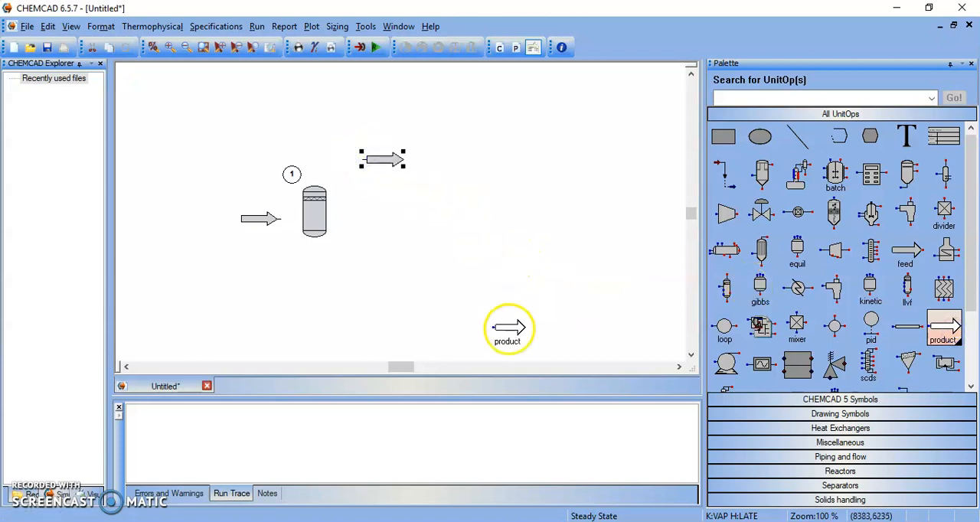
pyautogui.click(391, 275)
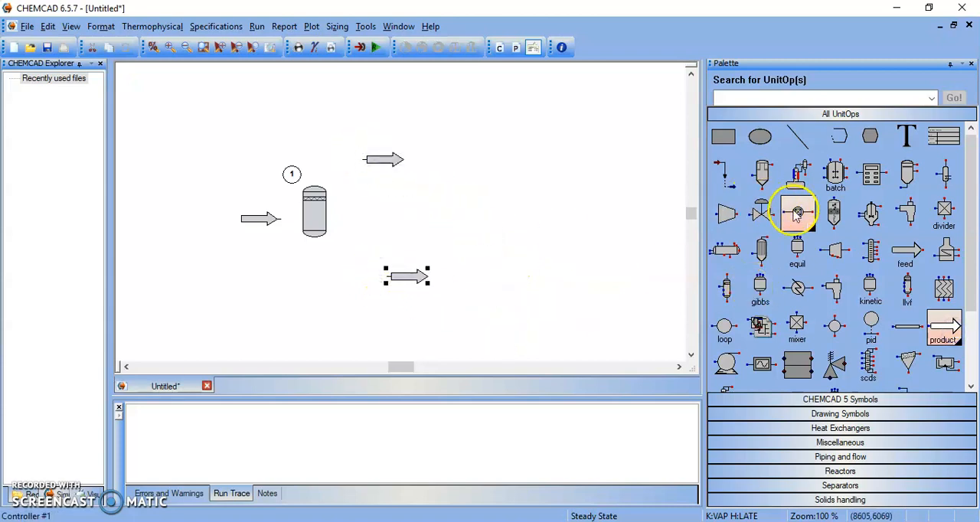
# - Connect streams from the feed to the flash vessel, from its top outlet to the upper product, and from its bottom outlet to the lower product
pyautogui.moveTo(973, 198); pyautogui.dragTo(971, 186)
pyautogui.click(724, 177)
pyautogui.click(278, 222)
pyautogui.click(303, 211)
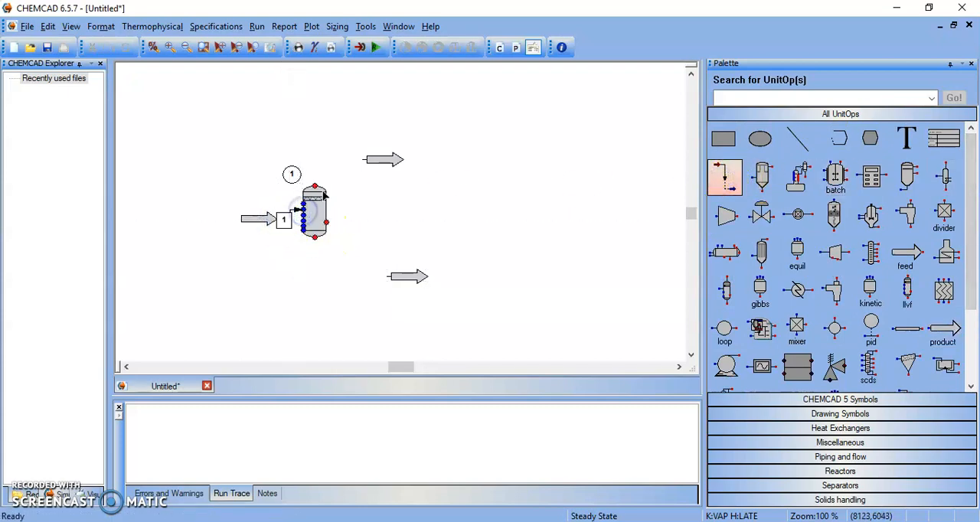
pyautogui.click(314, 187)
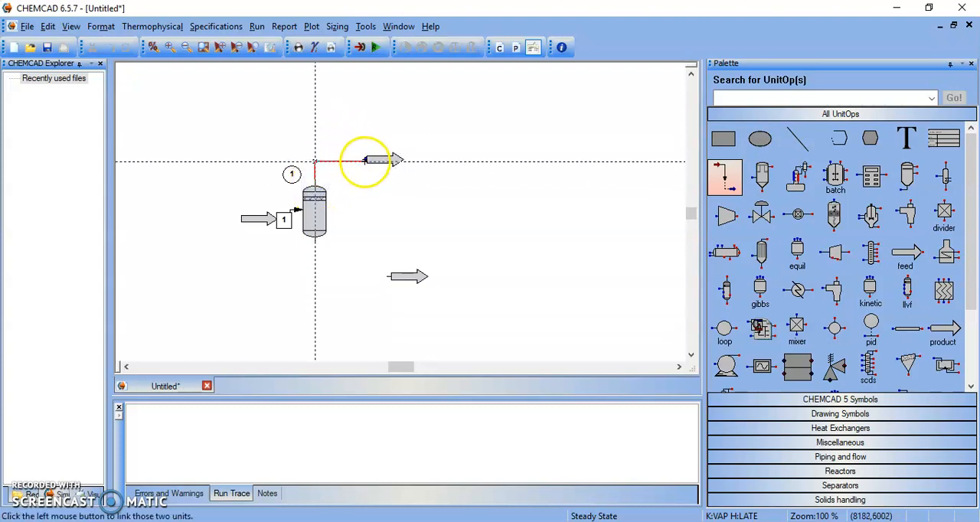
pyautogui.click(364, 159)
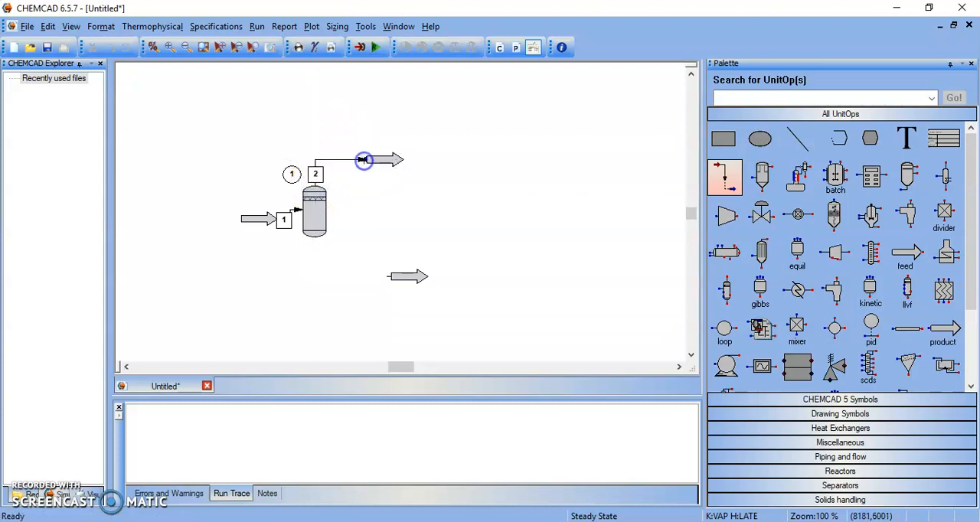
pyautogui.click(314, 240)
pyautogui.click(389, 276)
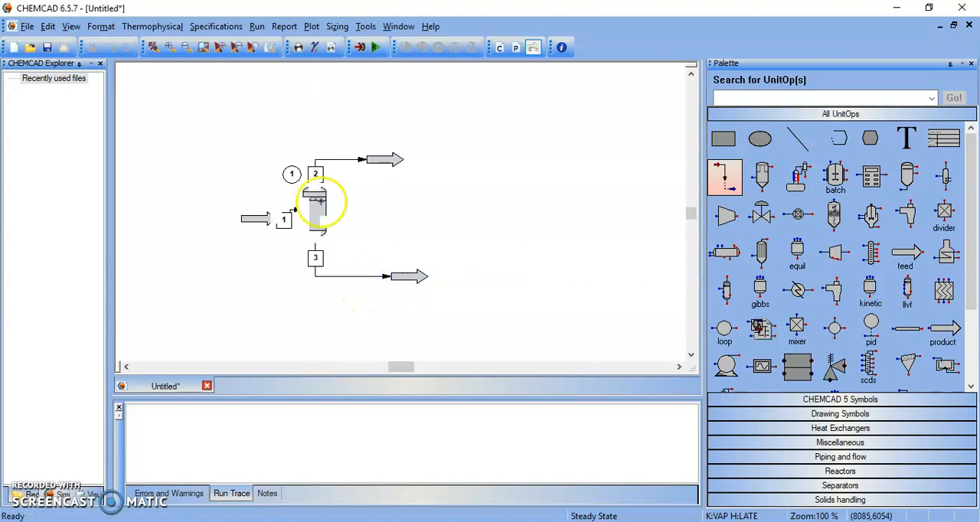
pyautogui.press('Escape')
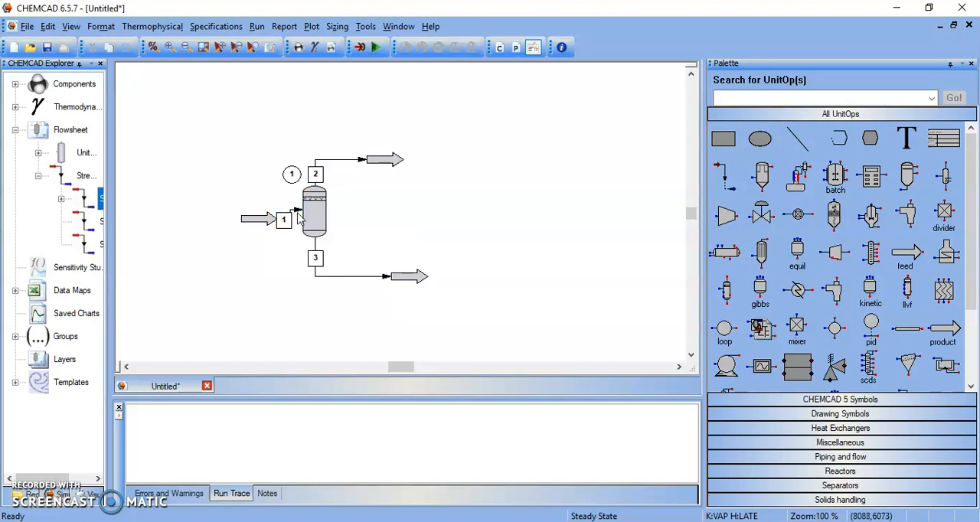
# - Open feed stream 1 for editing, set its composition unit to mole frac, and enter 0.4 for Benzene and 0.6 for Toluene
pyautogui.doubleClick(297, 213)
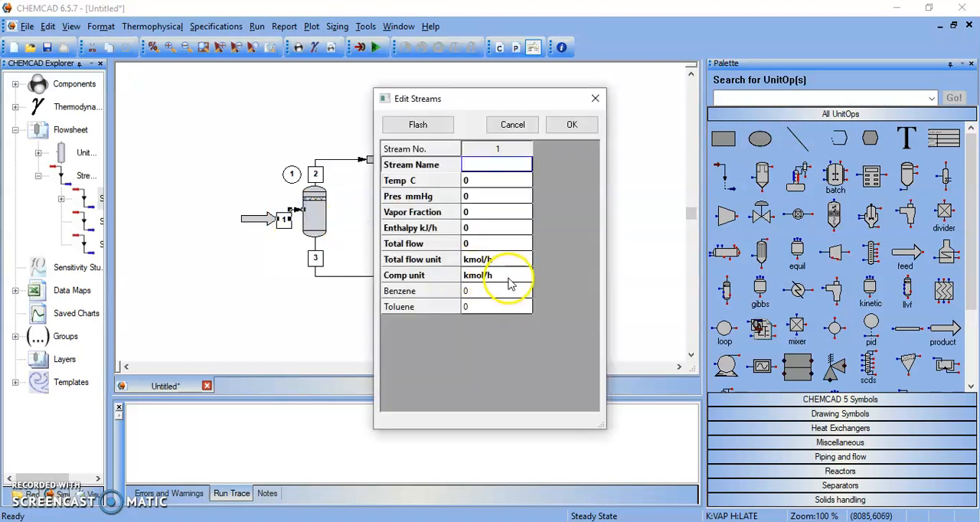
pyautogui.click(476, 245)
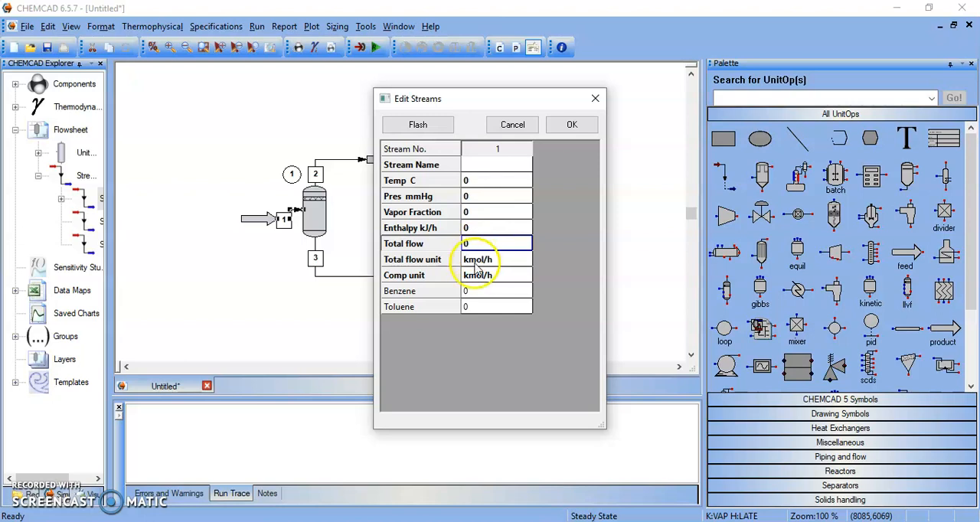
pyautogui.click(488, 293)
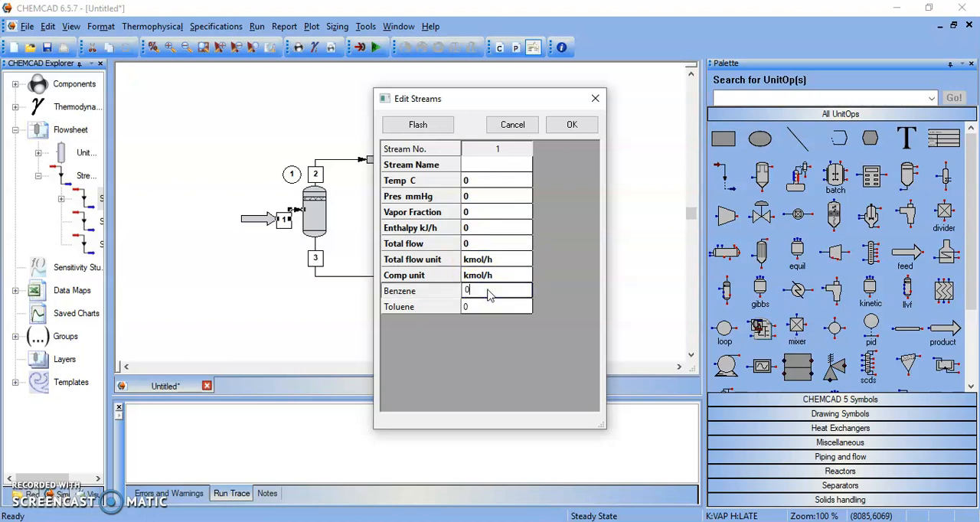
pyautogui.click(520, 275)
pyautogui.click(524, 275)
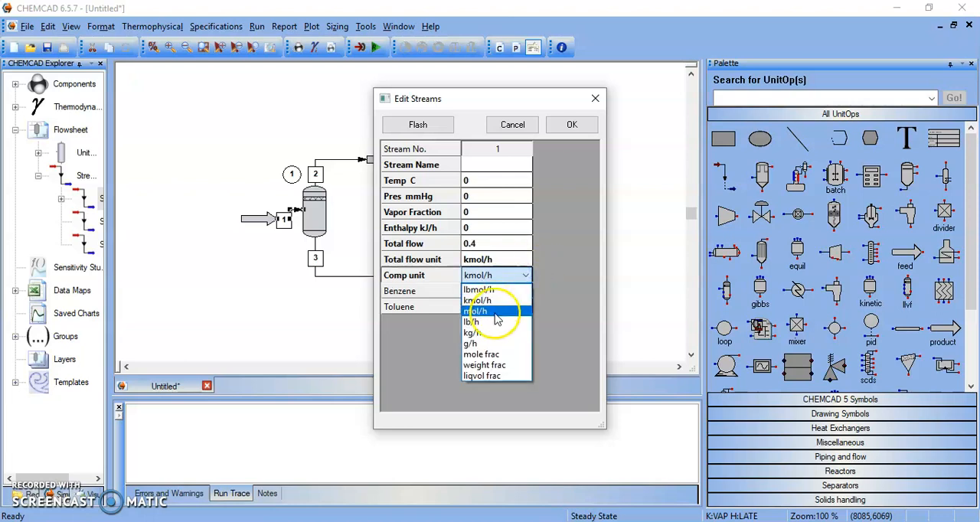
pyautogui.click(499, 356)
pyautogui.click(488, 295)
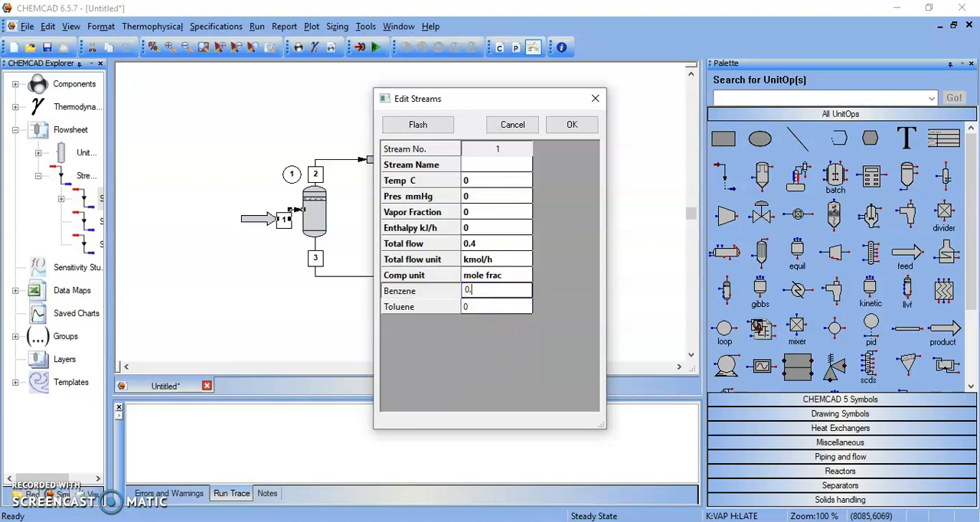
pyautogui.click(476, 309)
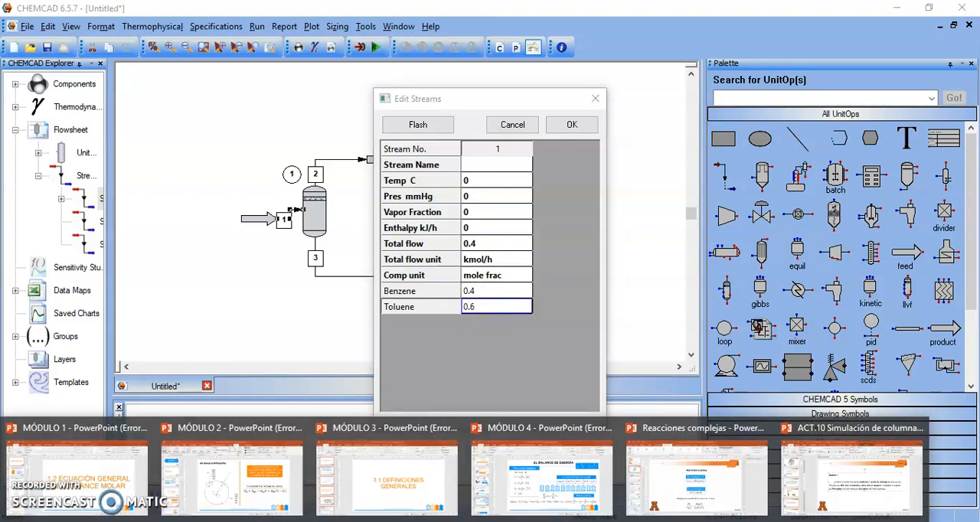
# - Check the molar flow in the Ejemplo 1 slide in PowerPoint, return to CHEMCAD and set the feed's total flow to 100 kmol/h
pyautogui.click(853, 470)
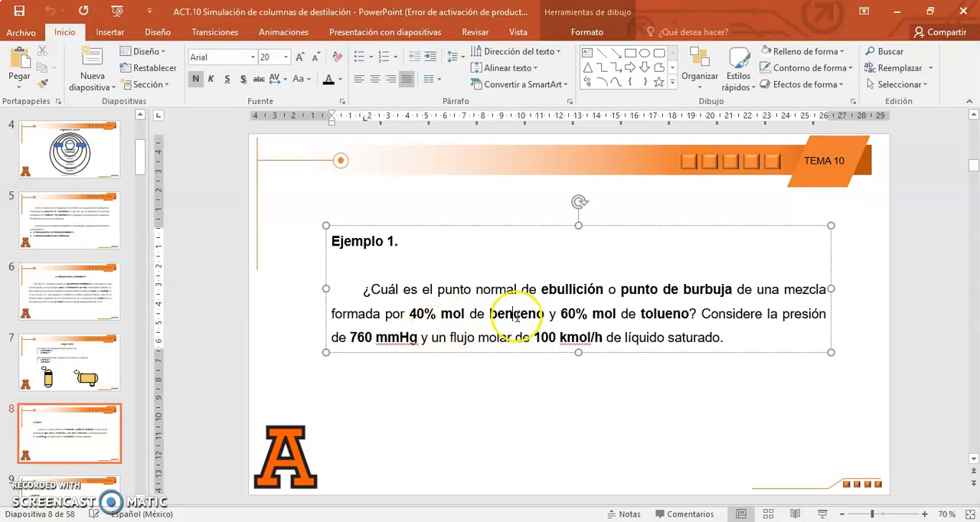
pyautogui.moveTo(445, 520)
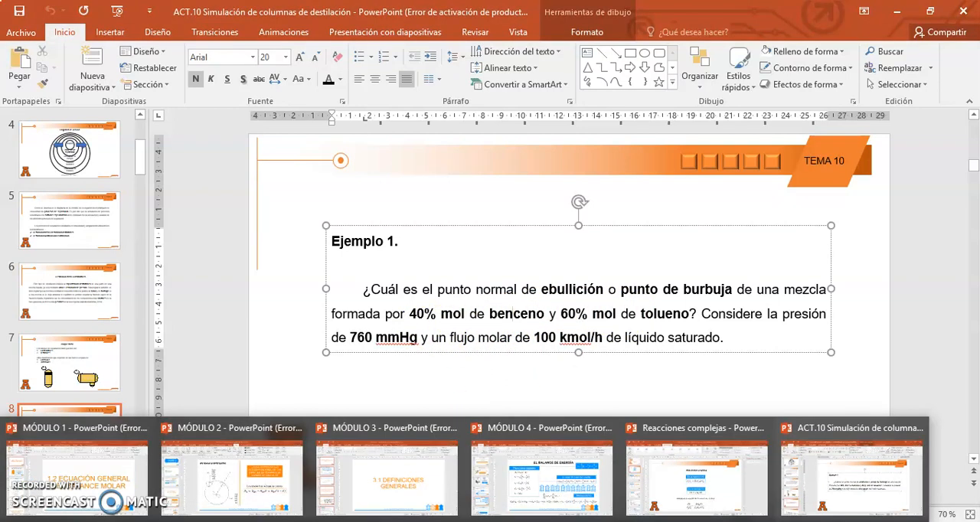
pyautogui.click(541, 505)
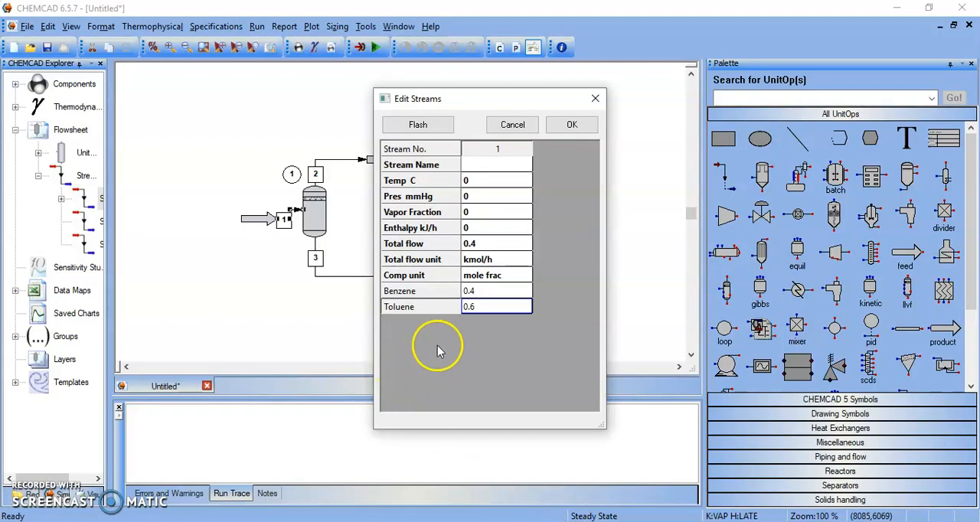
pyautogui.click(476, 243)
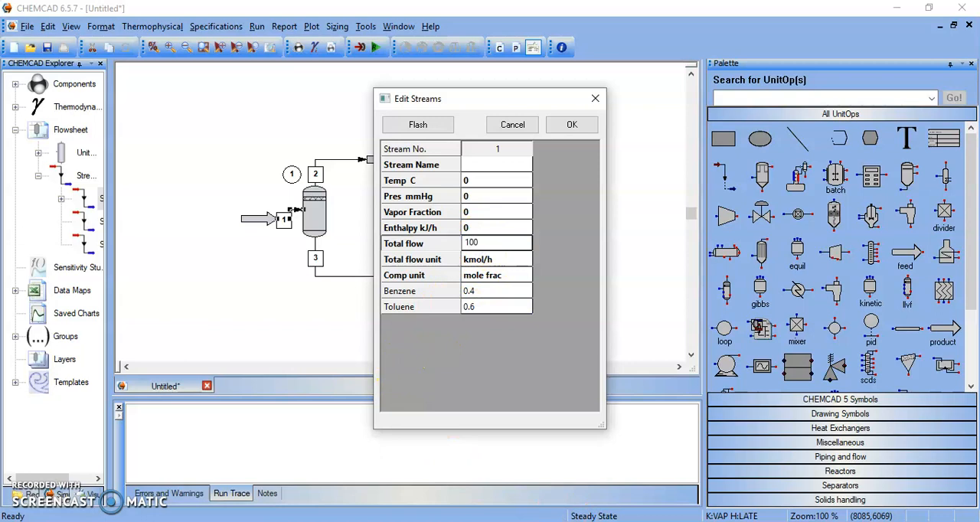
# - Reread the pressure in the PowerPoint problem statement, return to CHEMCAD and set the feed stream's pressure to 760 mmHg
pyautogui.click(483, 200)
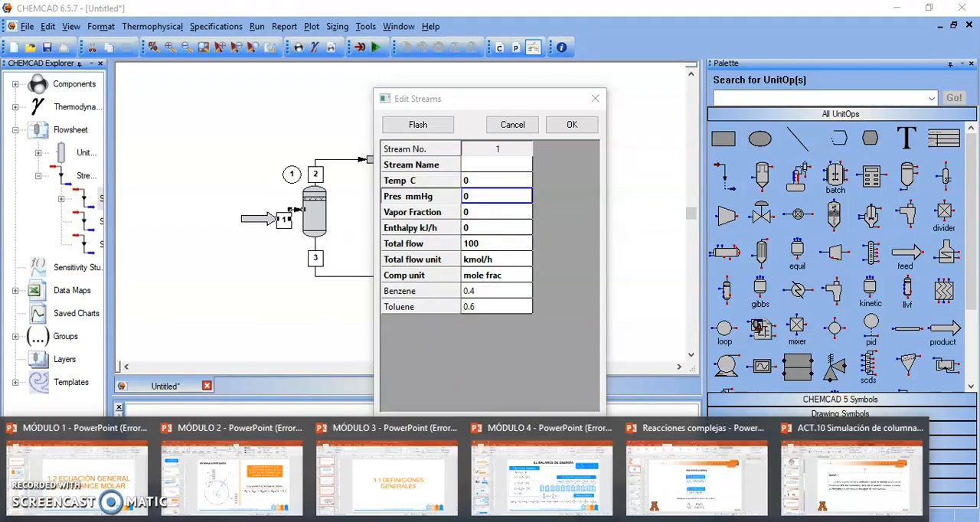
pyautogui.click(819, 481)
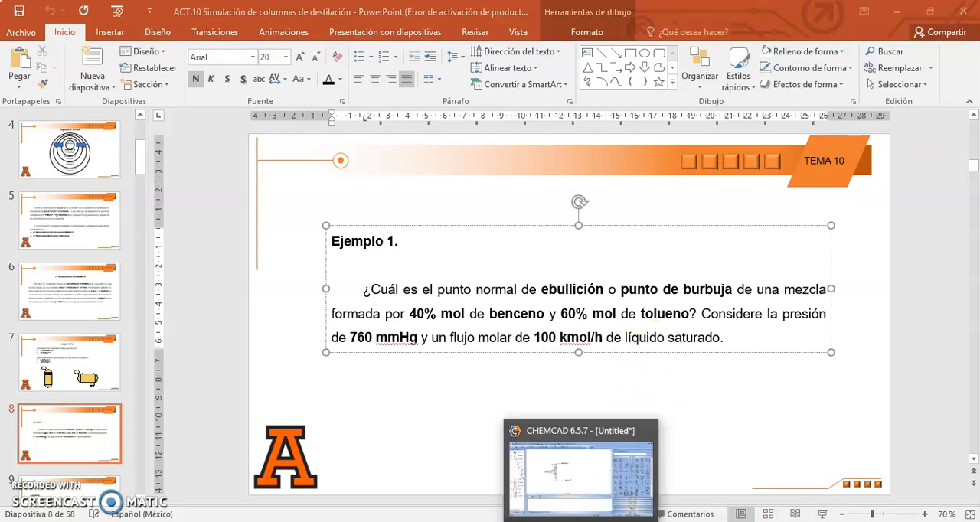
pyautogui.click(540, 452)
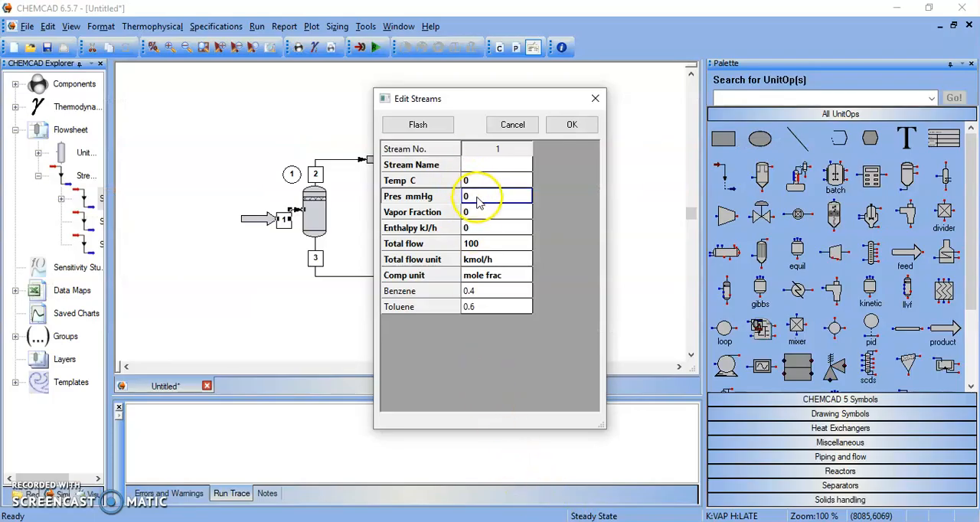
pyautogui.press('BackSpace')
pyautogui.write('76')
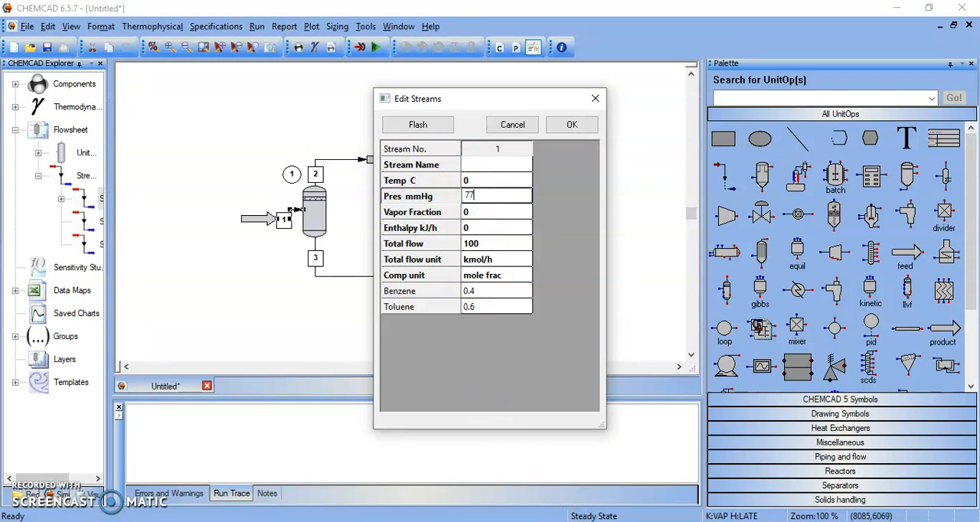
pyautogui.write('0')
pyautogui.press('Return')
# - Set the feed stream's vapor fraction to 0 and flash the stream to calculate its bubble-point temperature and enthalpy
pyautogui.click(478, 212)
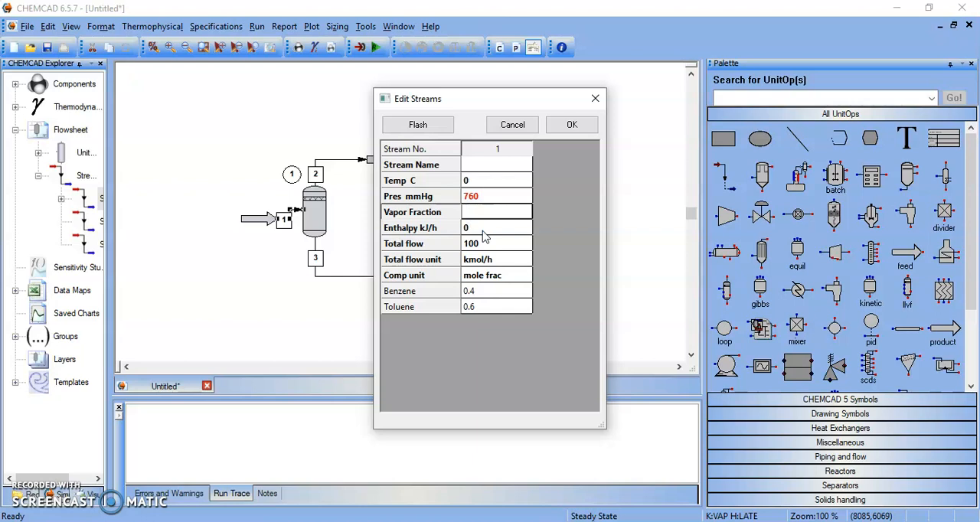
pyautogui.write('0')
pyautogui.press('Return')
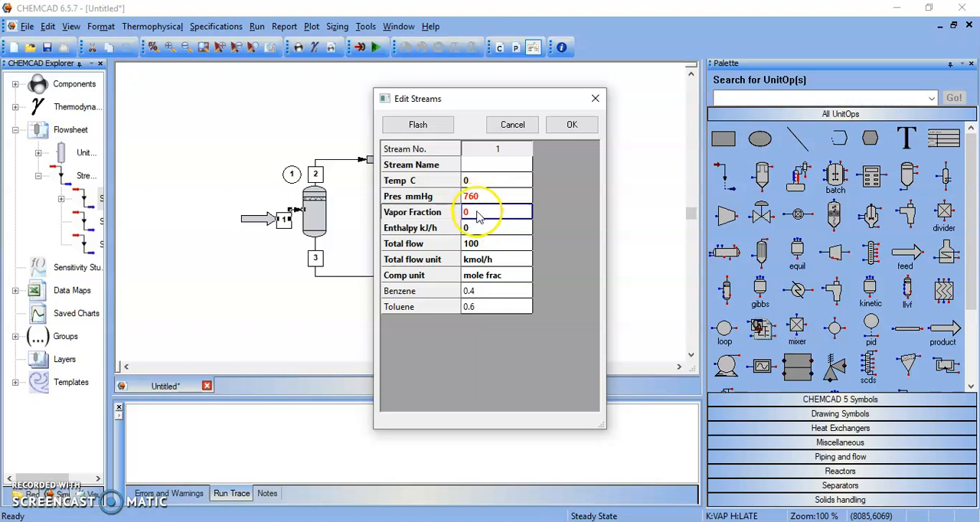
pyautogui.click(469, 198)
pyautogui.click(474, 213)
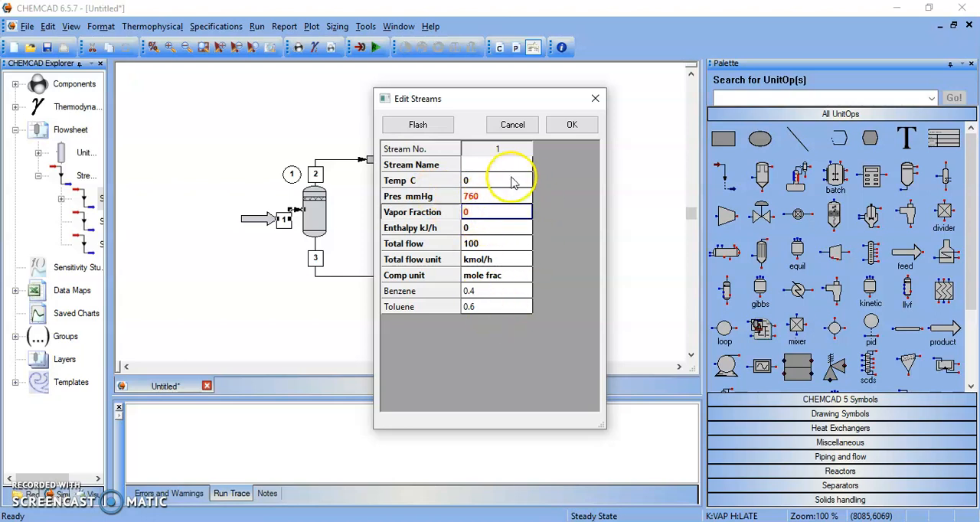
pyautogui.click(429, 129)
pyautogui.click(429, 128)
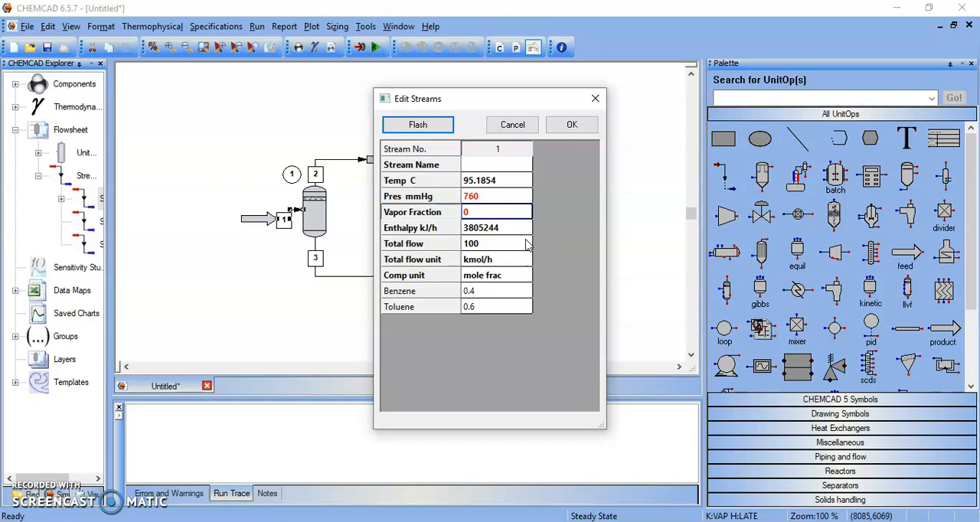
# - Set the feed stream's vapor fraction to 1, flash it to calculate the dew-point conditions, and accept the stream data
pyautogui.click(493, 210)
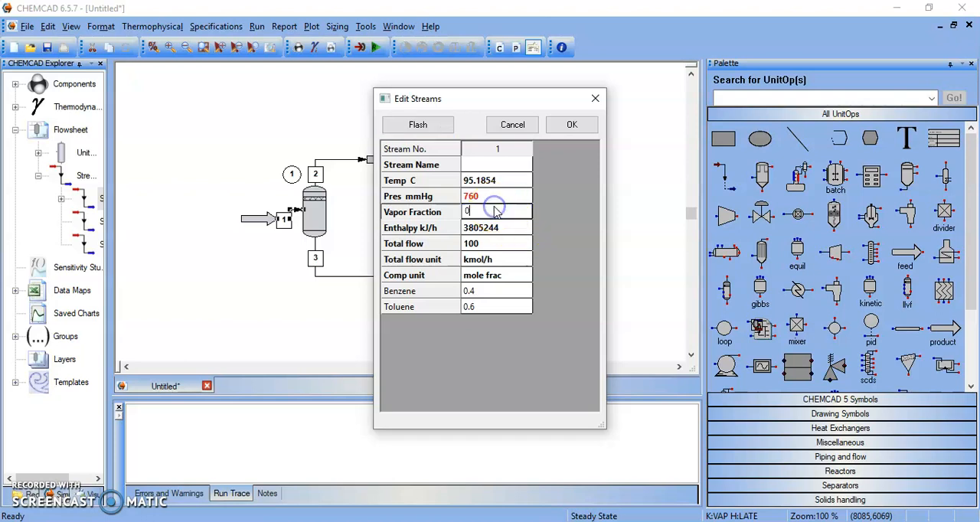
pyautogui.press('BackSpace')
pyautogui.write('1')
pyautogui.press('Return')
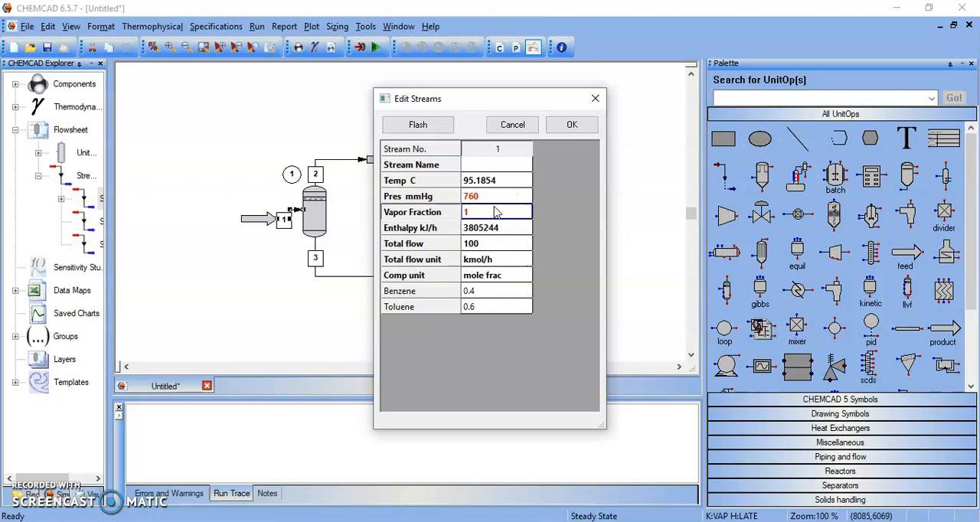
pyautogui.click(418, 126)
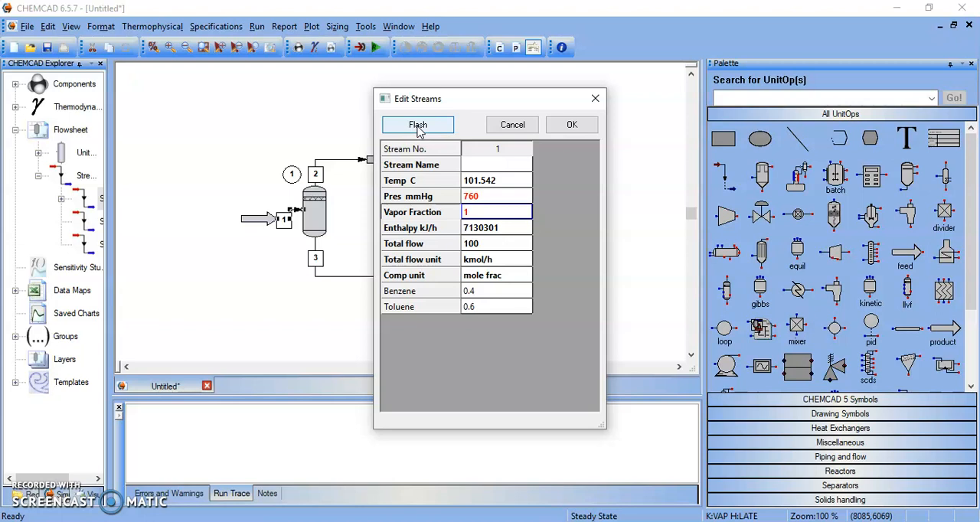
pyautogui.click(447, 125)
pyautogui.click(573, 124)
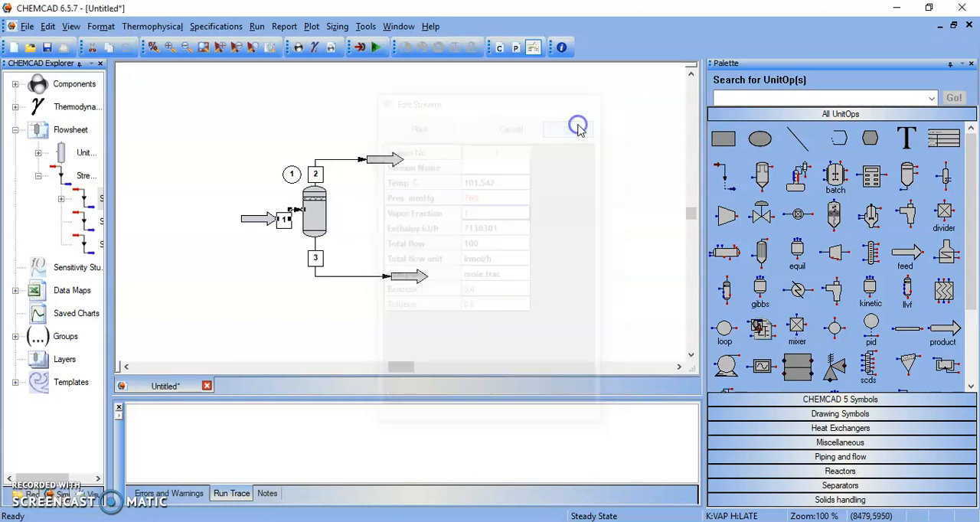
# - Reopen feed stream 1, set its vapor fraction to 0, flash it again and accept the stream data
pyautogui.doubleClick(284, 214)
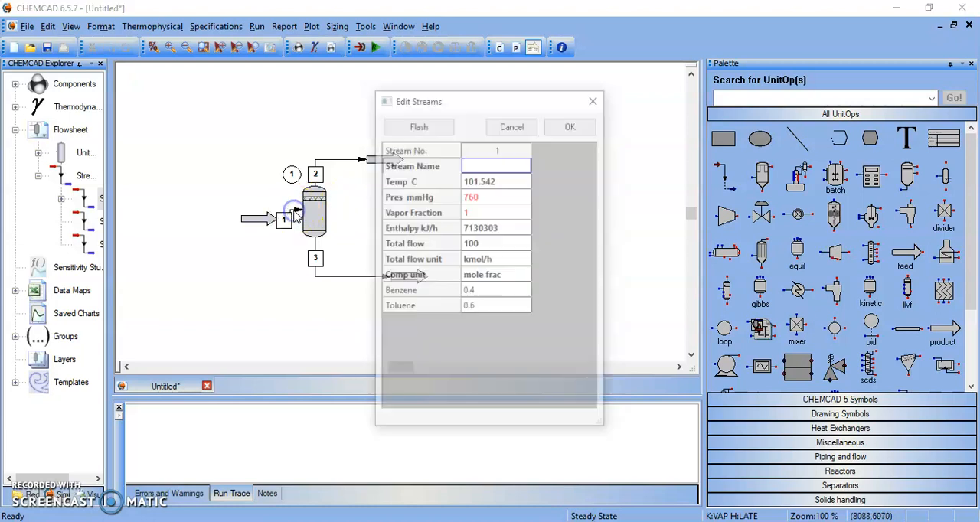
pyautogui.click(485, 214)
pyautogui.click(488, 213)
pyautogui.click(488, 212)
pyautogui.press('BackSpace')
pyautogui.write('0')
pyautogui.press('Return')
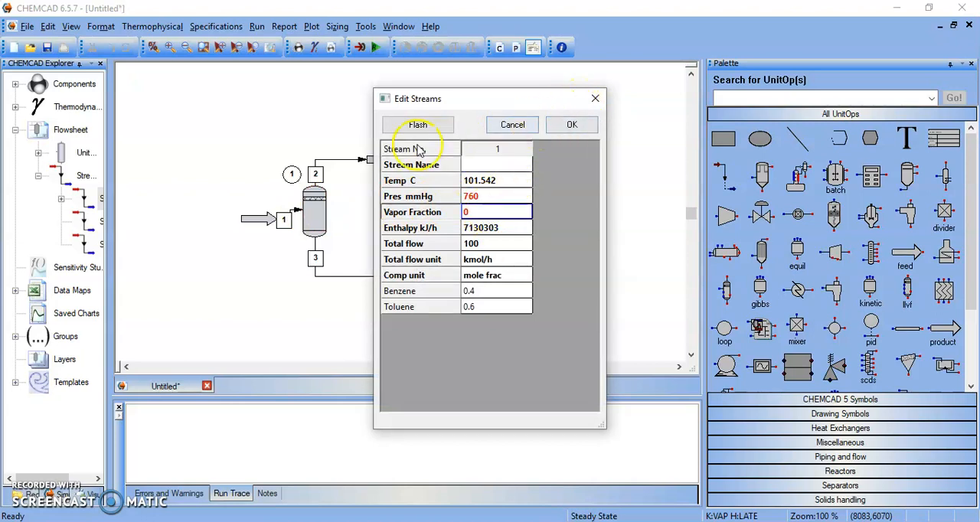
pyautogui.click(419, 126)
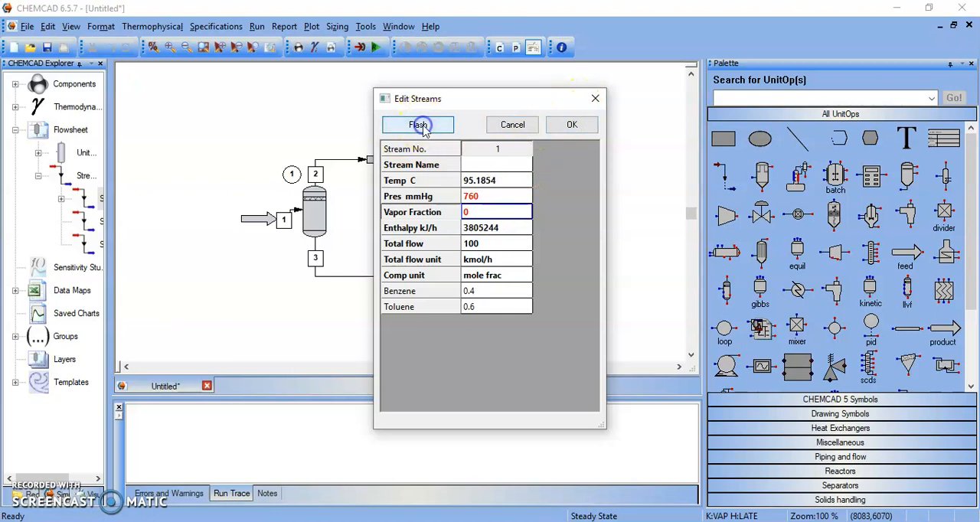
pyautogui.click(566, 125)
# - Set the flash unit to mode 1 (specify V/F and P) with mole vapor fraction 0 and pressure 760 mmHg, and accept
pyautogui.doubleClick(316, 213)
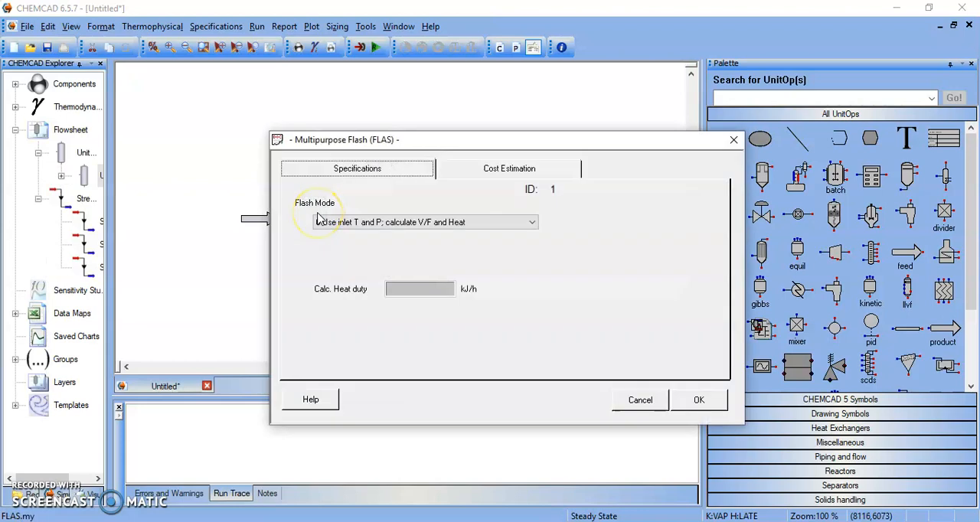
pyautogui.click(399, 226)
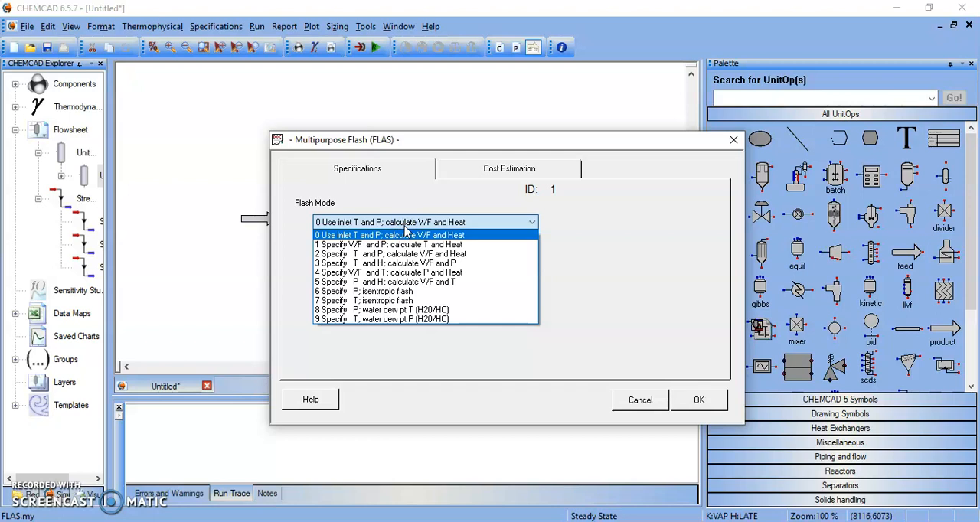
pyautogui.click(349, 245)
pyautogui.click(404, 247)
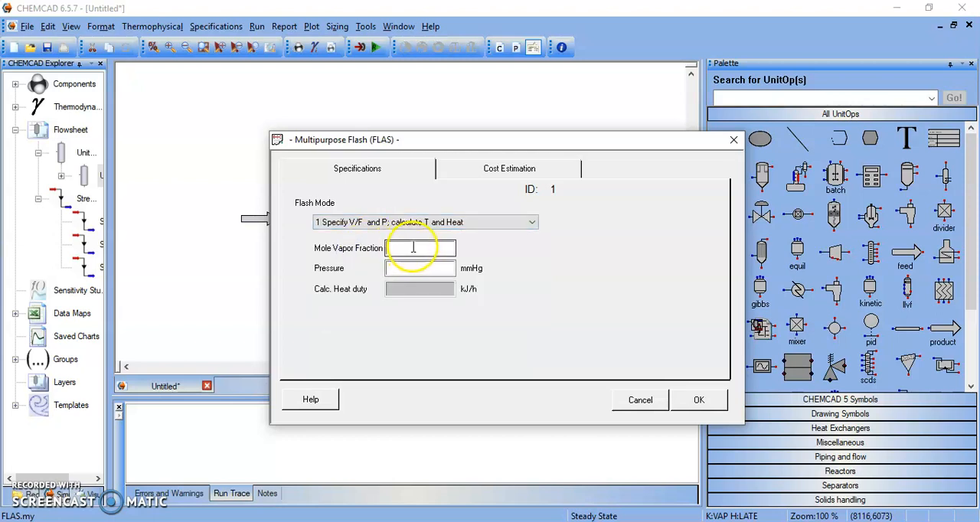
pyautogui.write('0')
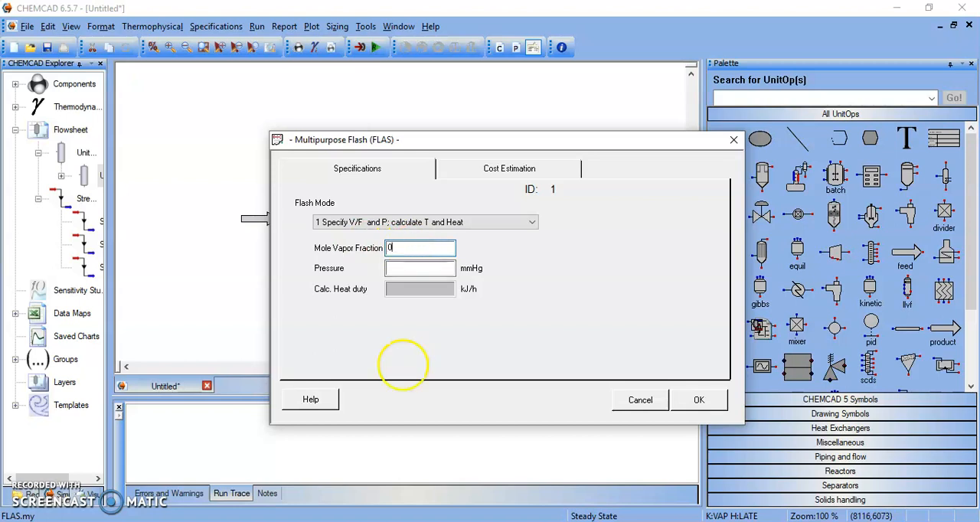
pyautogui.click(402, 266)
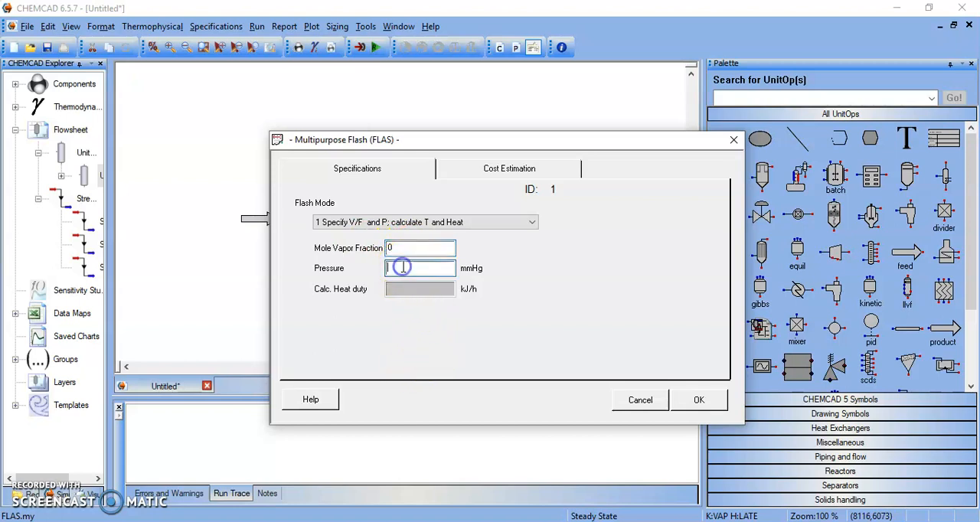
pyautogui.write('760')
pyautogui.click(570, 294)
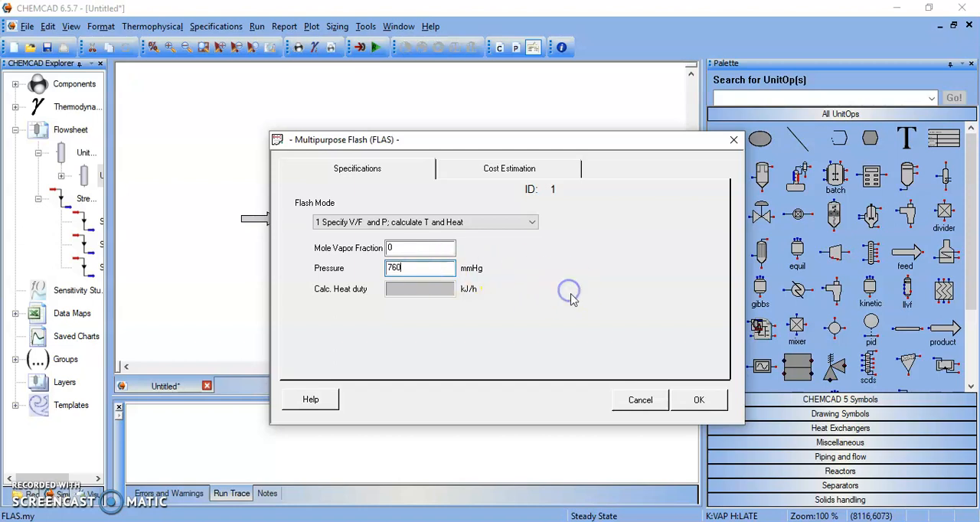
pyautogui.click(699, 400)
# - Run the flash unit and review the calculated conditions and flows of product streams 3 and 2
pyautogui.rightClick(312, 213)
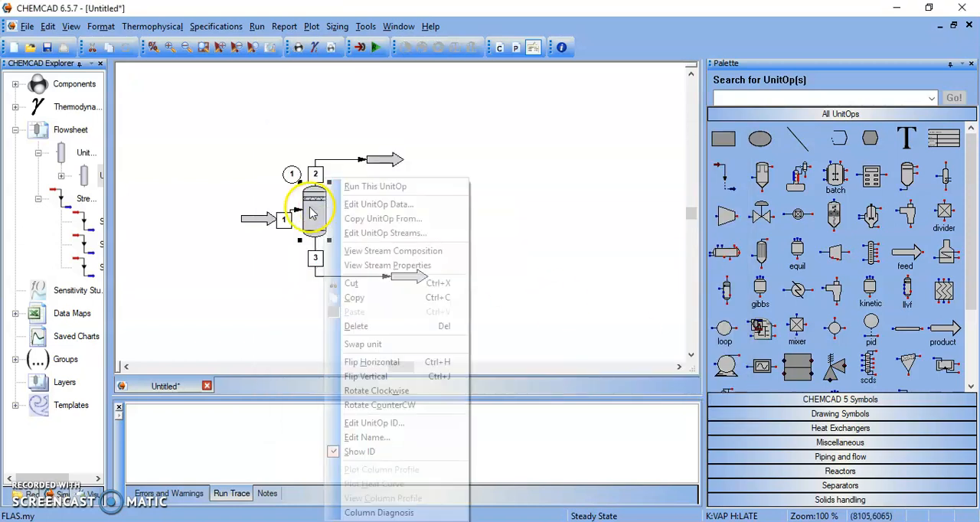
pyautogui.click(391, 188)
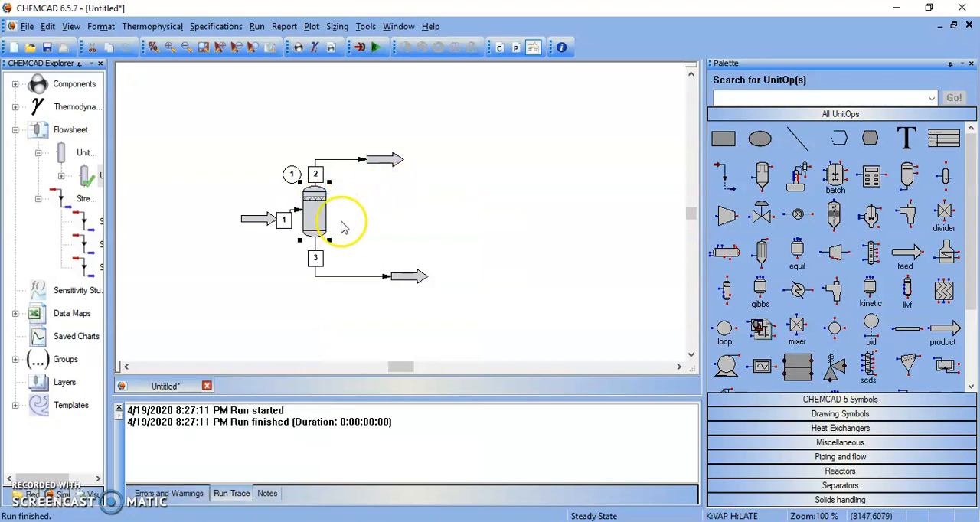
pyautogui.rightClick(338, 277)
pyautogui.click(338, 277)
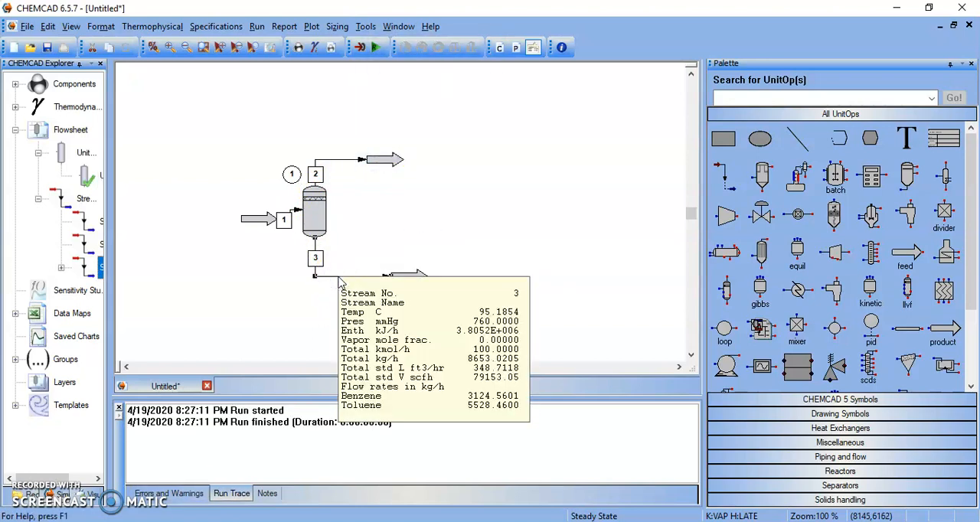
pyautogui.doubleClick(339, 279)
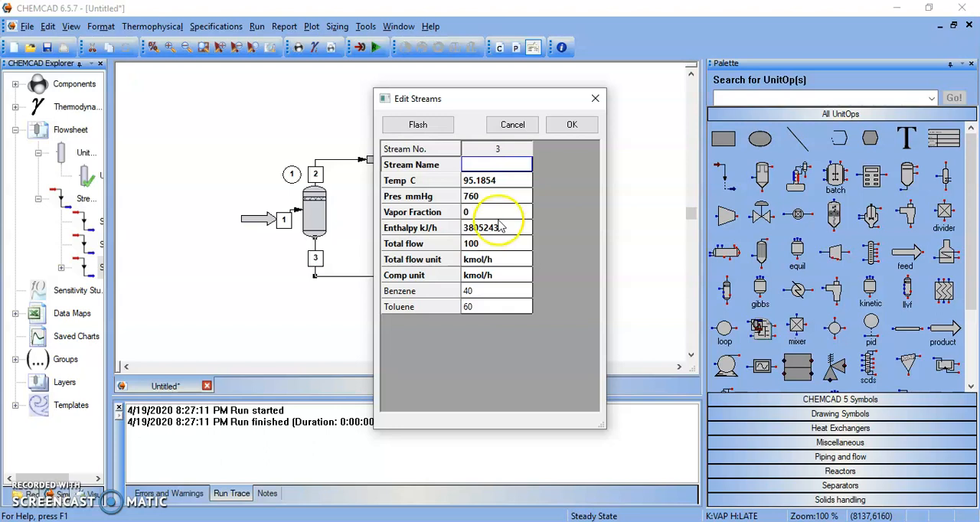
pyautogui.click(571, 125)
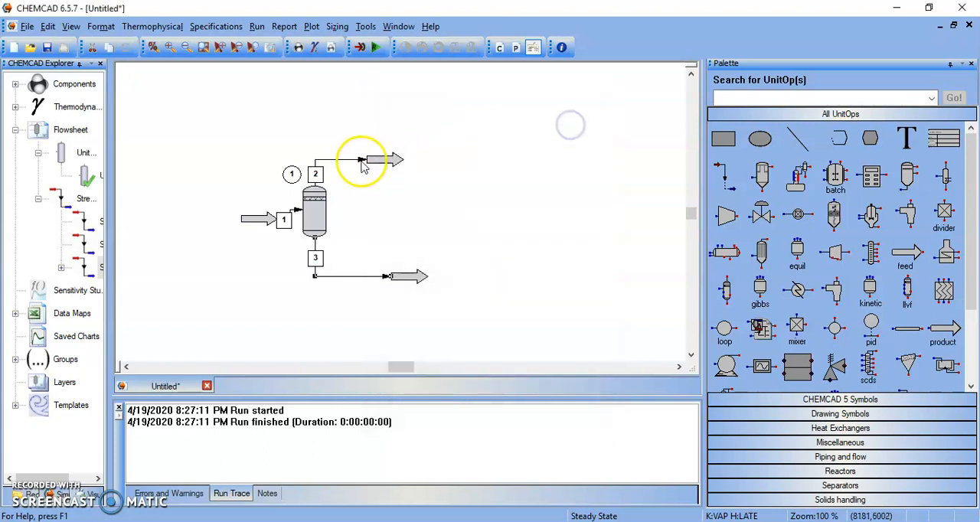
pyautogui.doubleClick(334, 162)
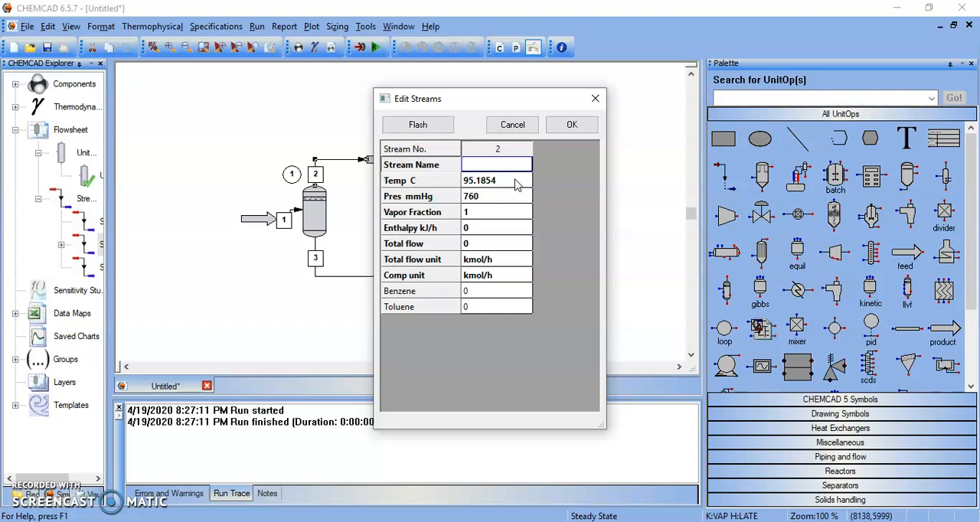
pyautogui.click(571, 125)
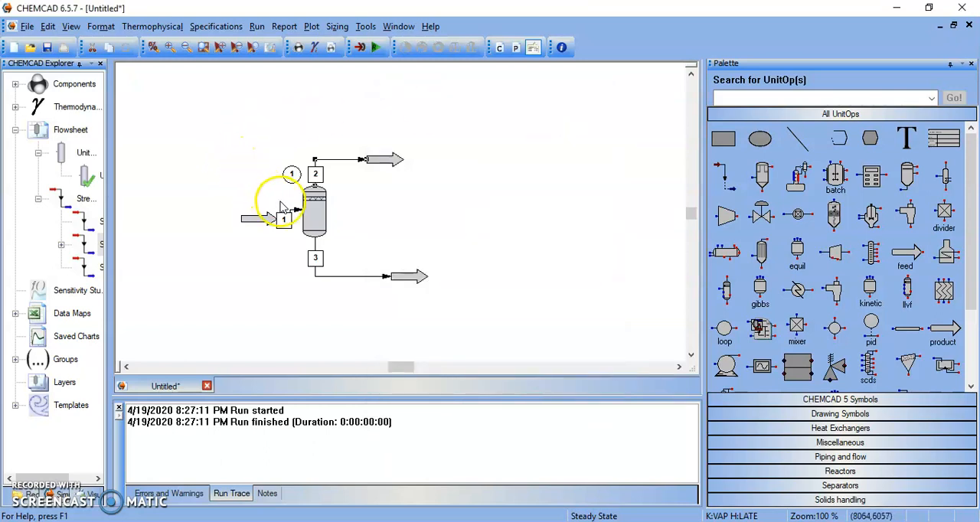
# - Reopen feed stream 1, clear its vapor fraction and set its temperature to 98.5 °C
pyautogui.moveTo(298, 210)
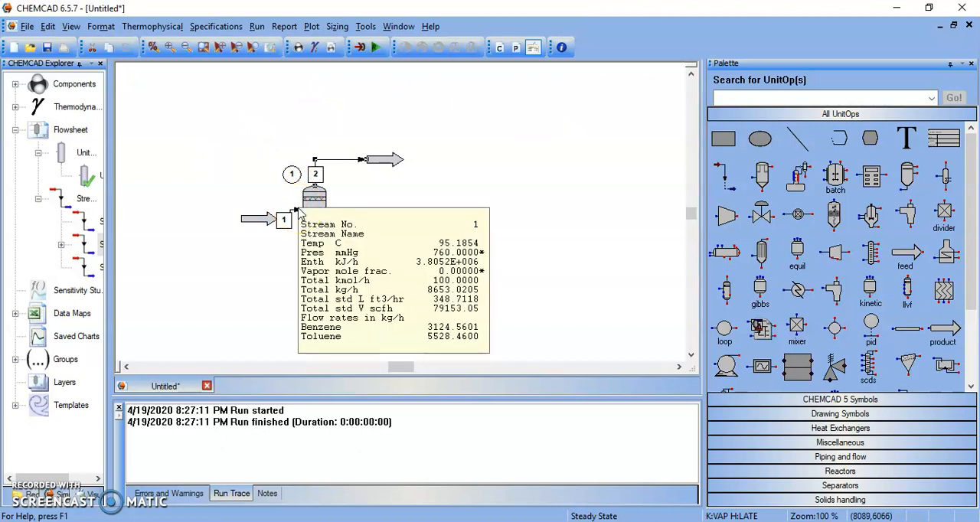
pyautogui.doubleClick(297, 212)
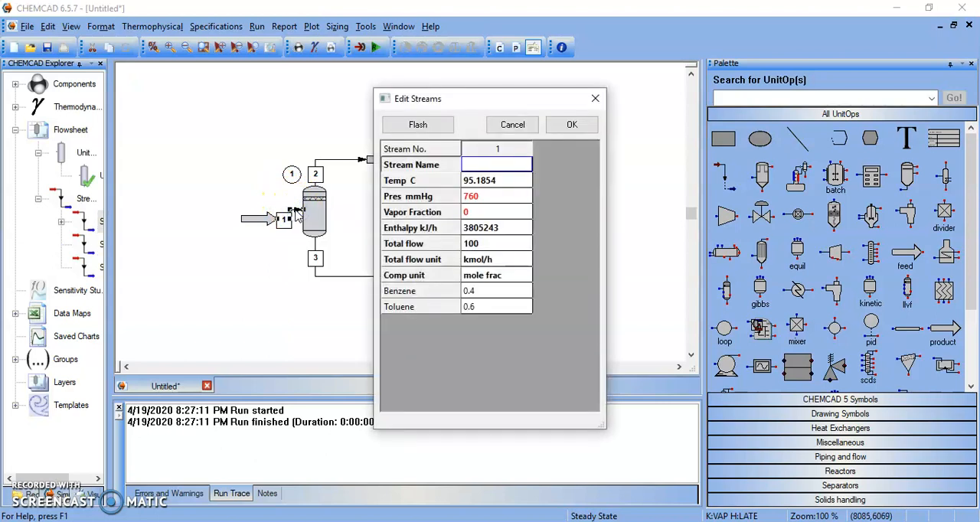
pyautogui.click(490, 214)
pyautogui.press('BackSpace')
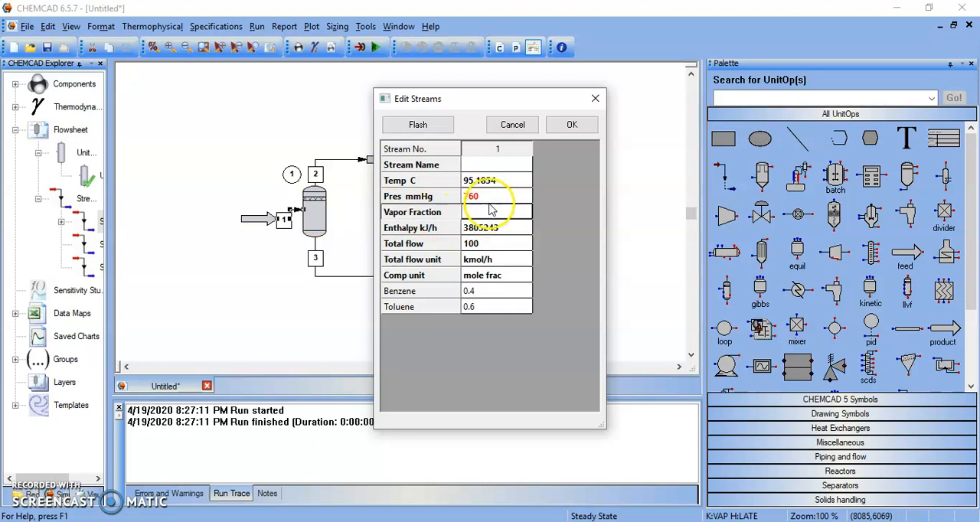
pyautogui.click(483, 180)
pyautogui.press('BackSpace')
pyautogui.press('BackSpace')
pyautogui.press('BackSpace')
pyautogui.press('BackSpace')
pyautogui.press('BackSpace')
pyautogui.press('BackSpace')
pyautogui.press('BackSpace')
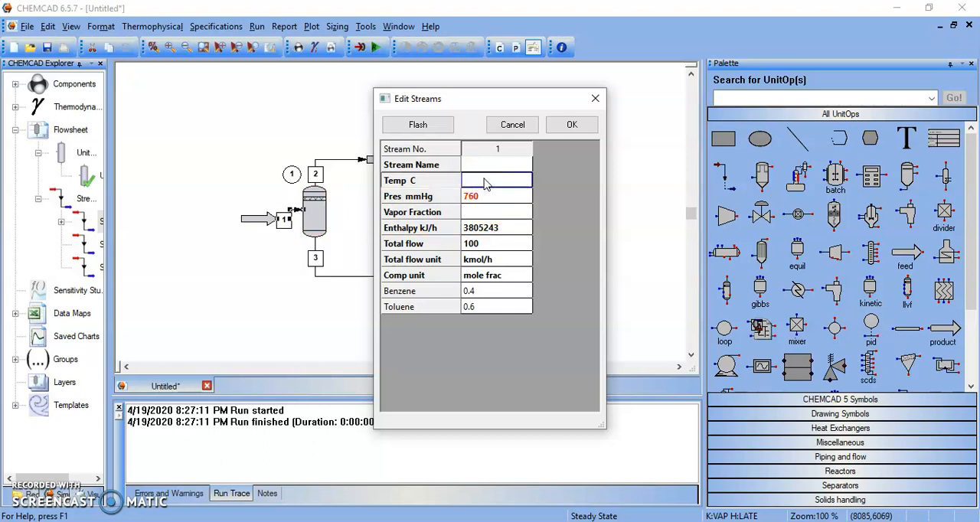
pyautogui.write('98.5')
pyautogui.press('Return')
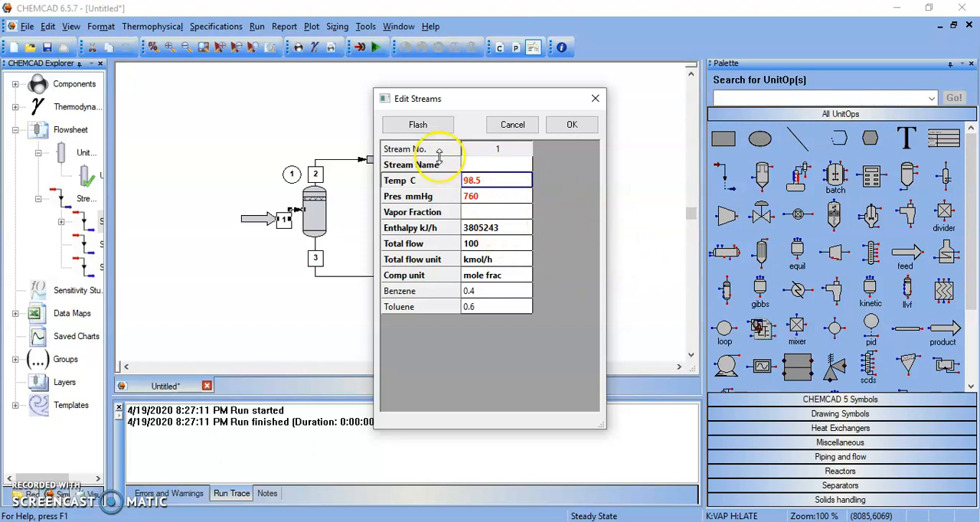
# - Flash the feed stream to calculate its vapor fraction and enthalpy, and accept the stream data
pyautogui.click(425, 126)
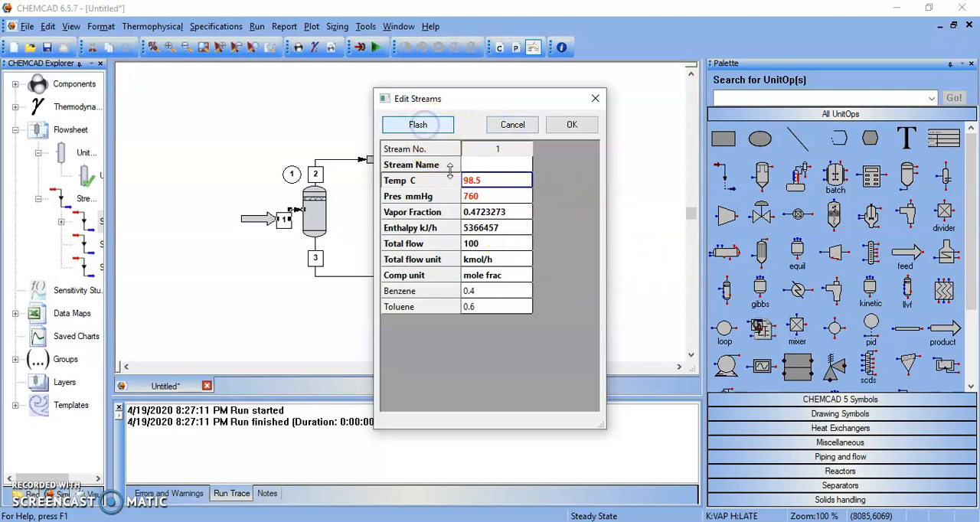
pyautogui.click(496, 213)
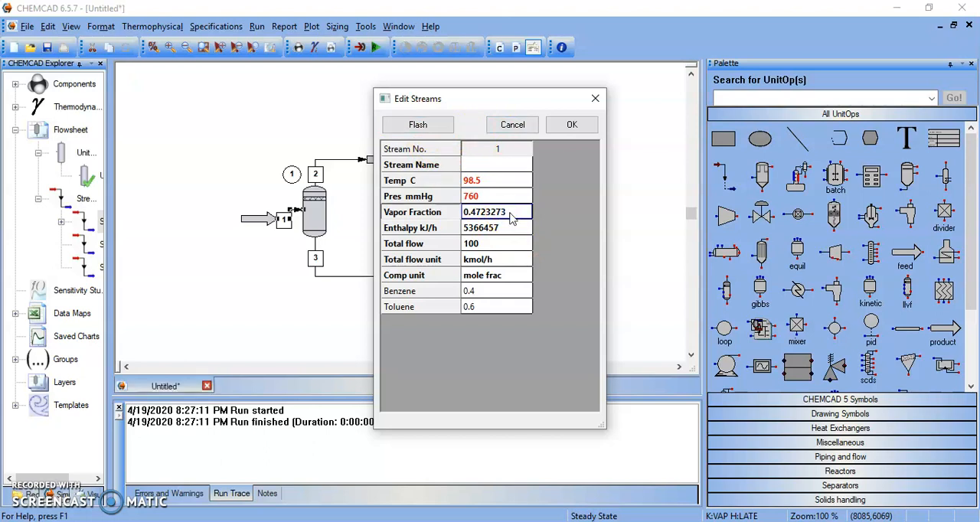
pyautogui.click(573, 125)
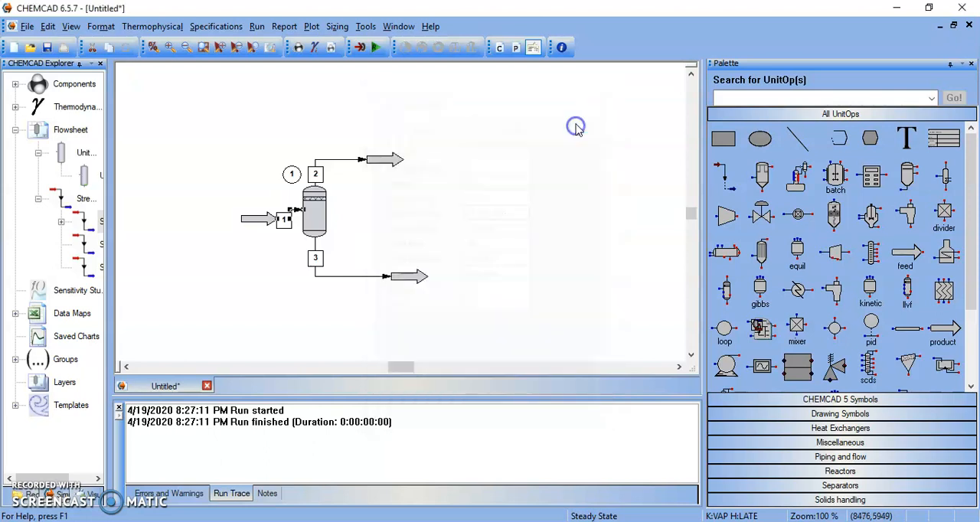
# - Switch the flash unit to mode 2 (specify T and P), set its temperature to 98.5 °C and accept
pyautogui.doubleClick(315, 205)
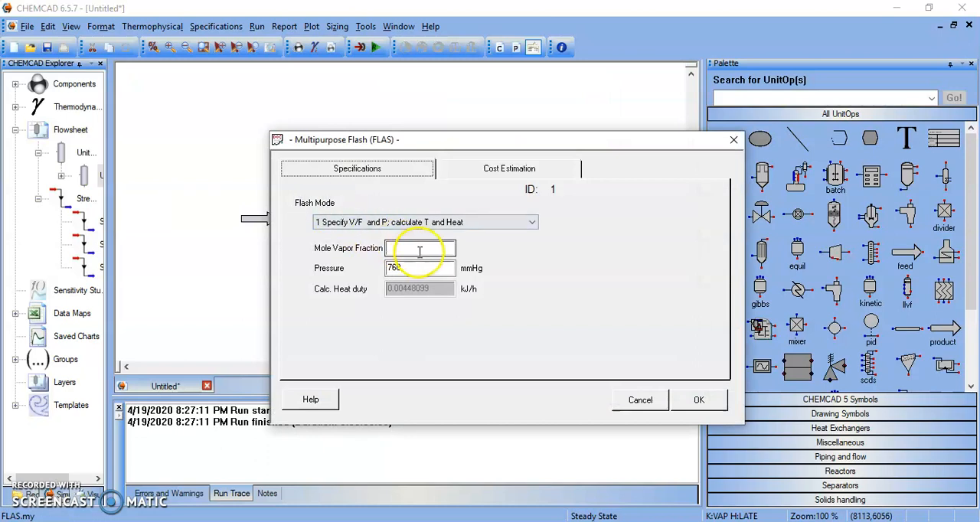
pyautogui.click(389, 222)
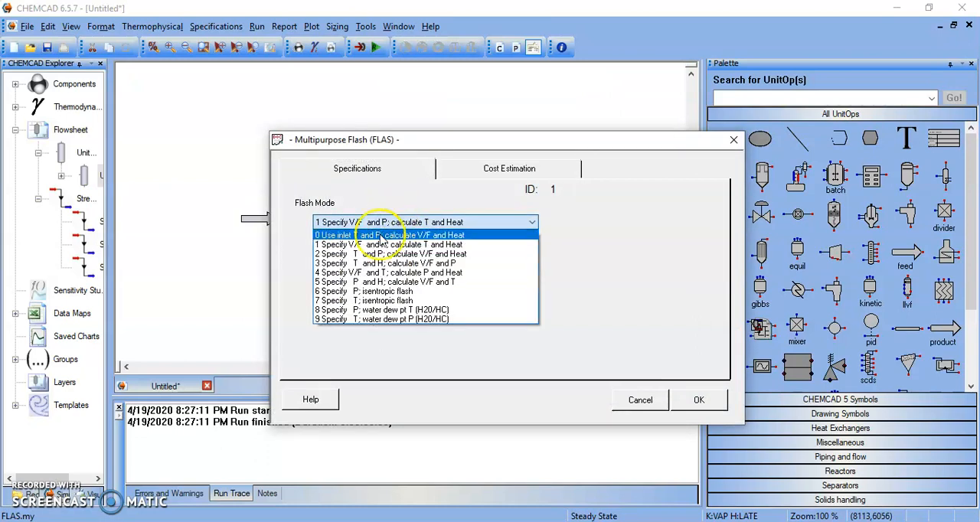
pyautogui.click(354, 253)
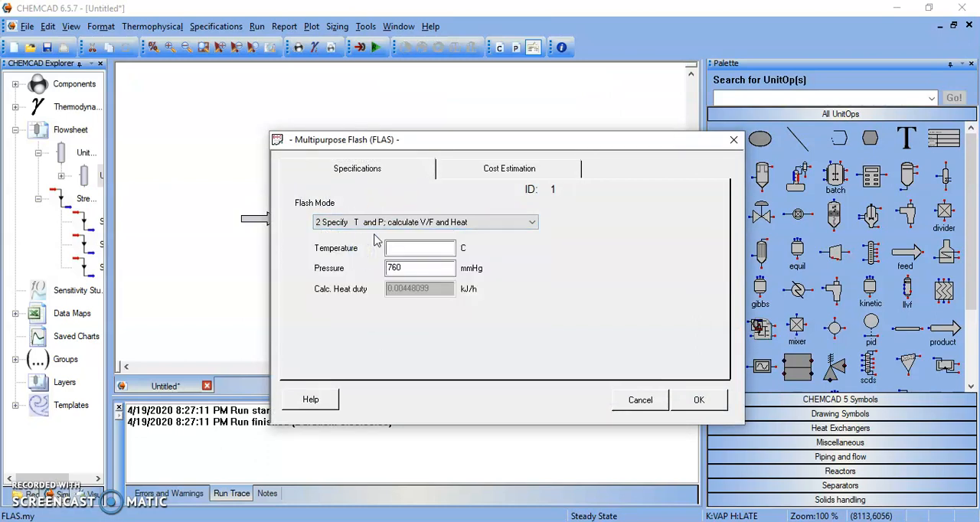
pyautogui.click(417, 249)
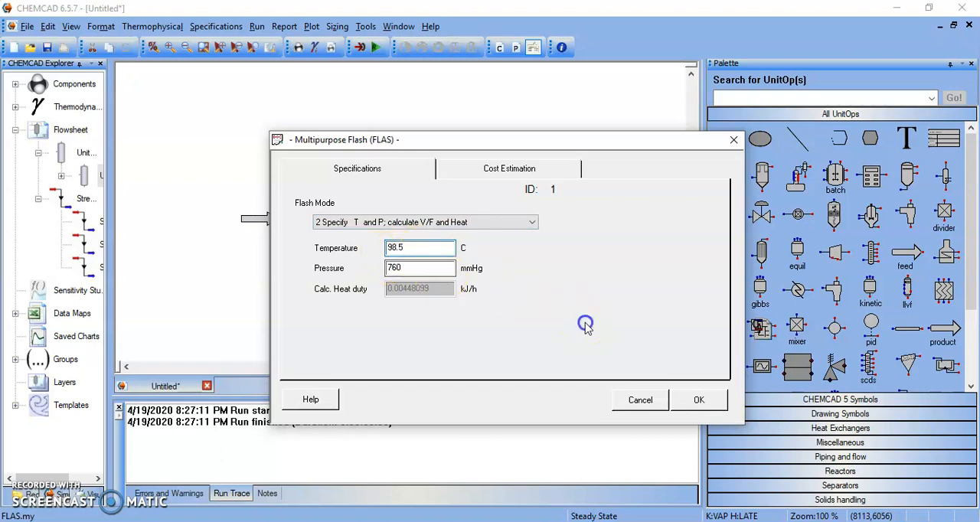
pyautogui.click(698, 400)
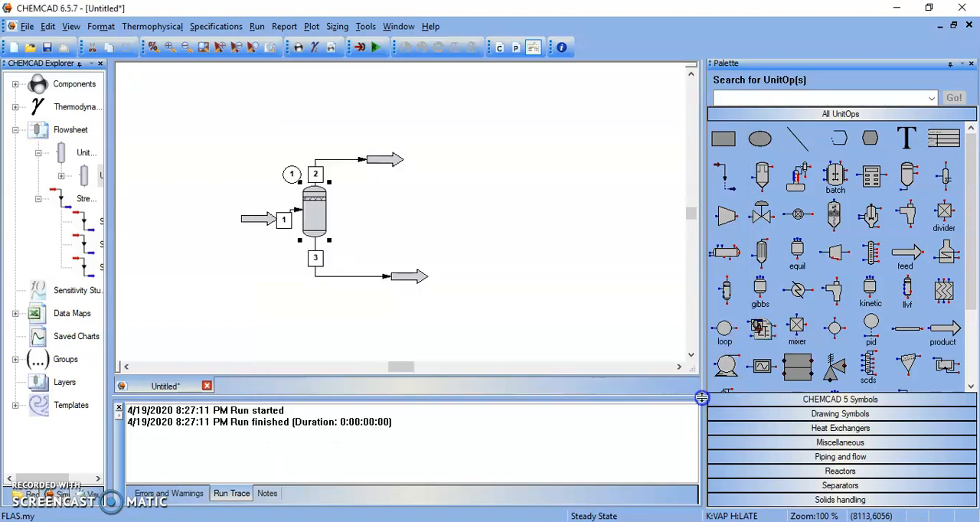
# - Rerun the flash unit and examine how the feed splits between liquid stream 3 and vapor stream 2
pyautogui.rightClick(320, 208)
pyautogui.click(368, 186)
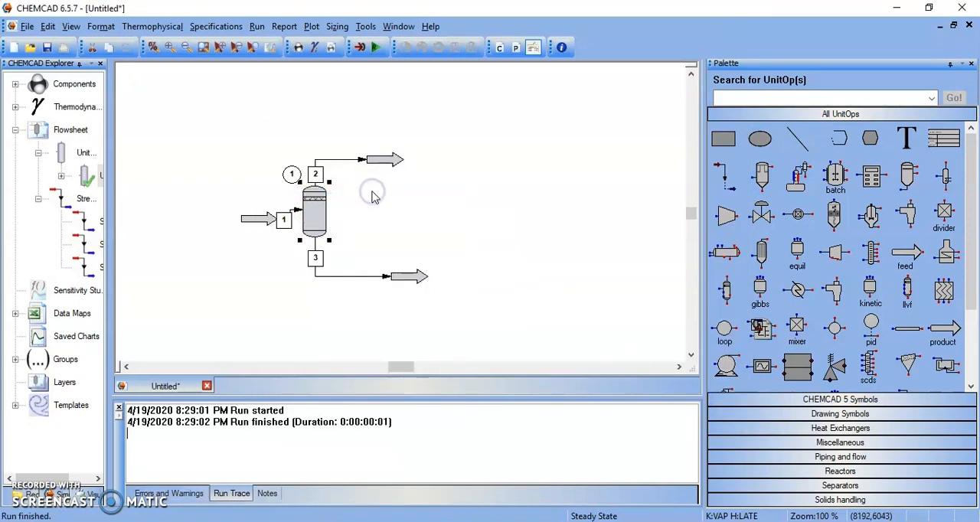
pyautogui.doubleClick(340, 277)
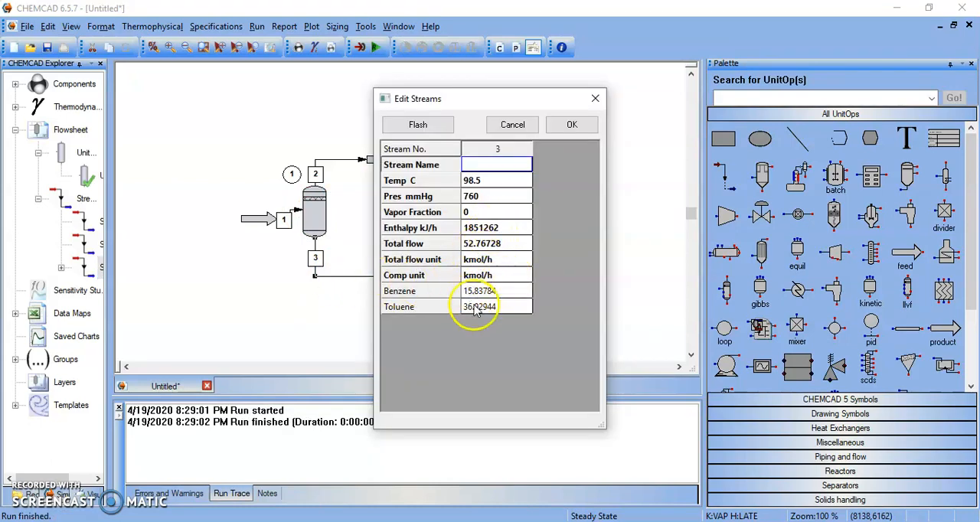
pyautogui.click(570, 126)
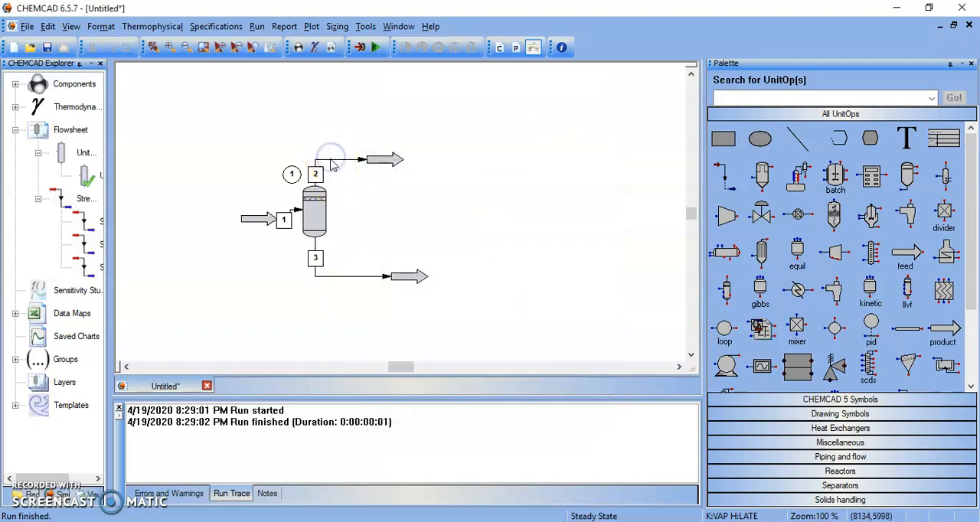
pyautogui.doubleClick(333, 166)
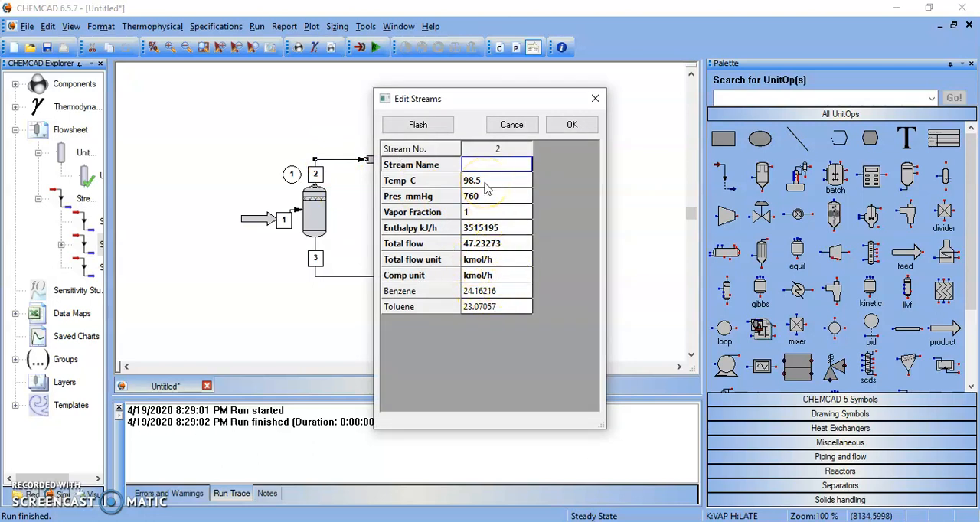
pyautogui.click(573, 124)
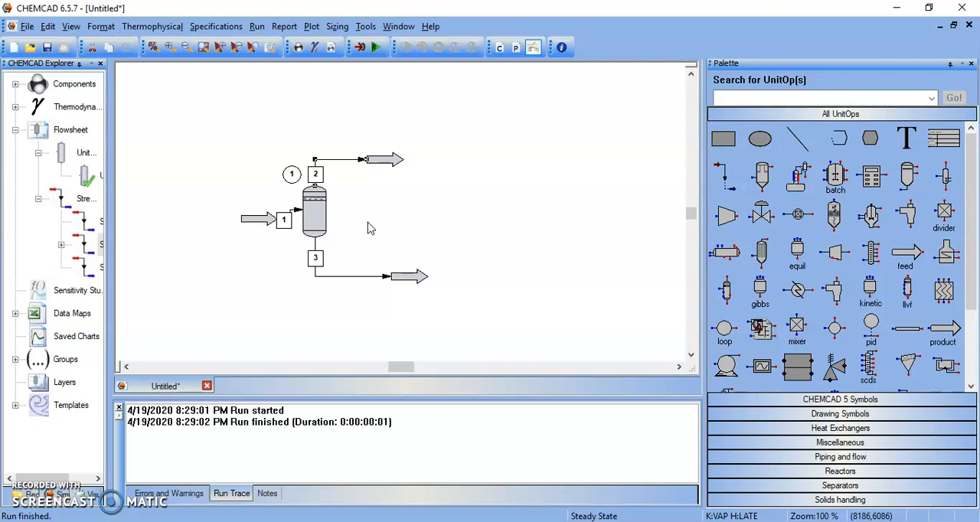
# - Switch the flash unit to mode 5, which specifies P and H and calculates V/F and T
pyautogui.doubleClick(317, 220)
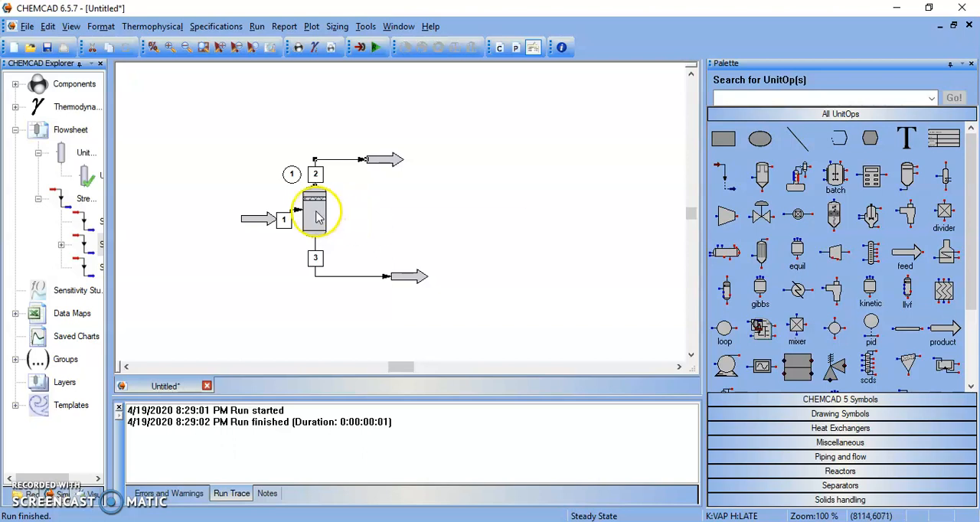
pyautogui.click(317, 221)
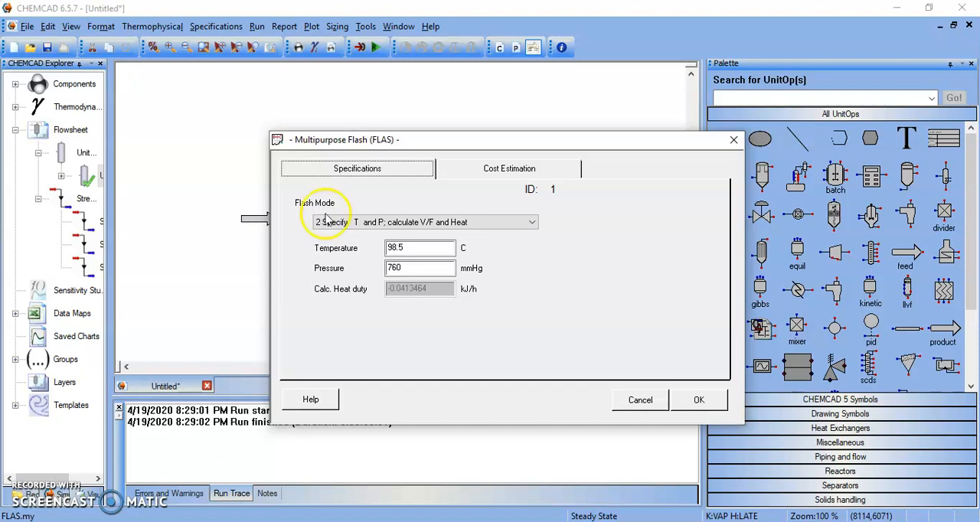
pyautogui.click(395, 223)
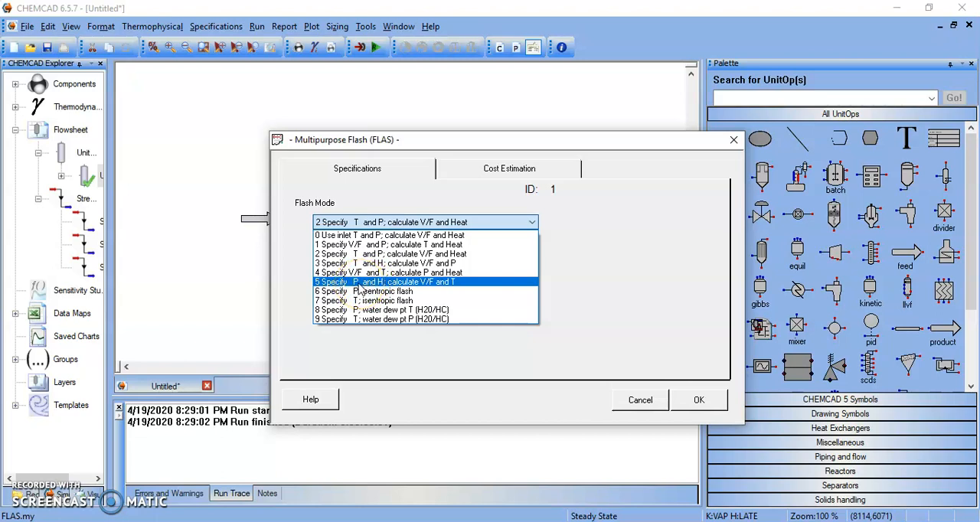
pyautogui.click(360, 284)
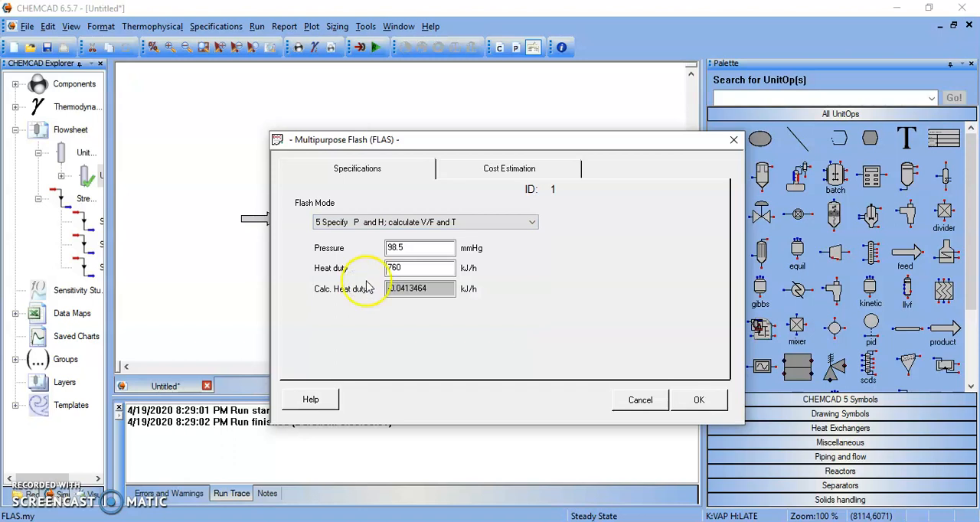
# - Set the flash unit's pressure to 760 mmHg and its heat duty to 0 kJ/h, and accept the specifications
pyautogui.click(417, 248)
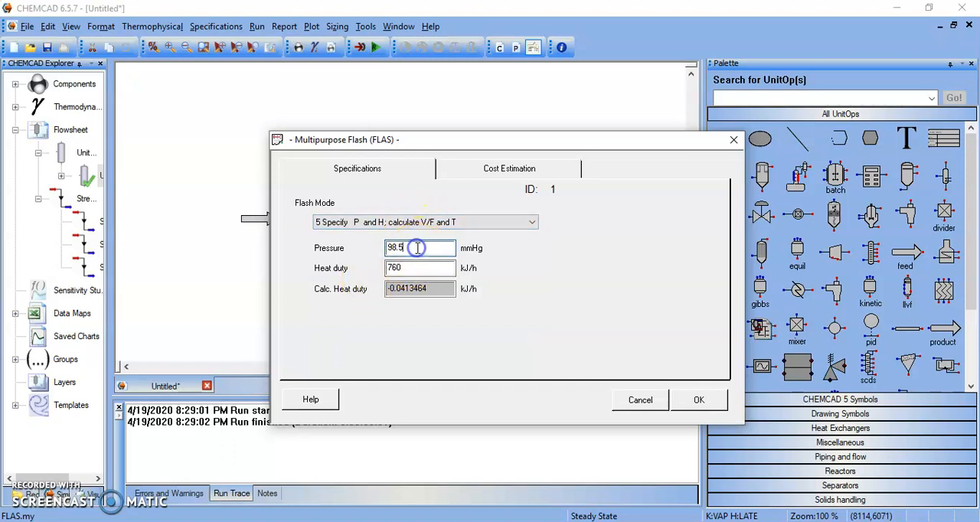
pyautogui.press('BackSpace')
pyautogui.press('BackSpace')
pyautogui.moveTo(417, 268); pyautogui.dragTo(246, 270)
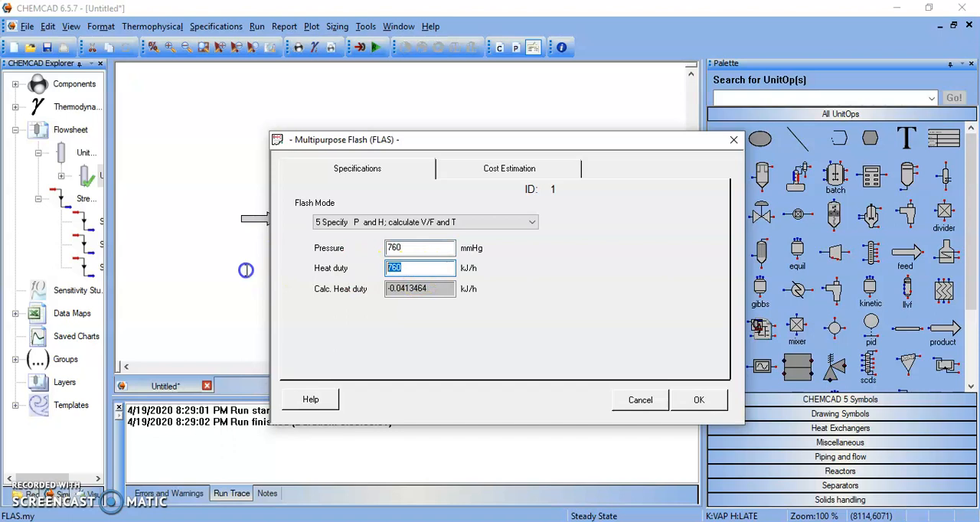
pyautogui.press('BackSpace')
pyautogui.write('0')
pyautogui.click(699, 402)
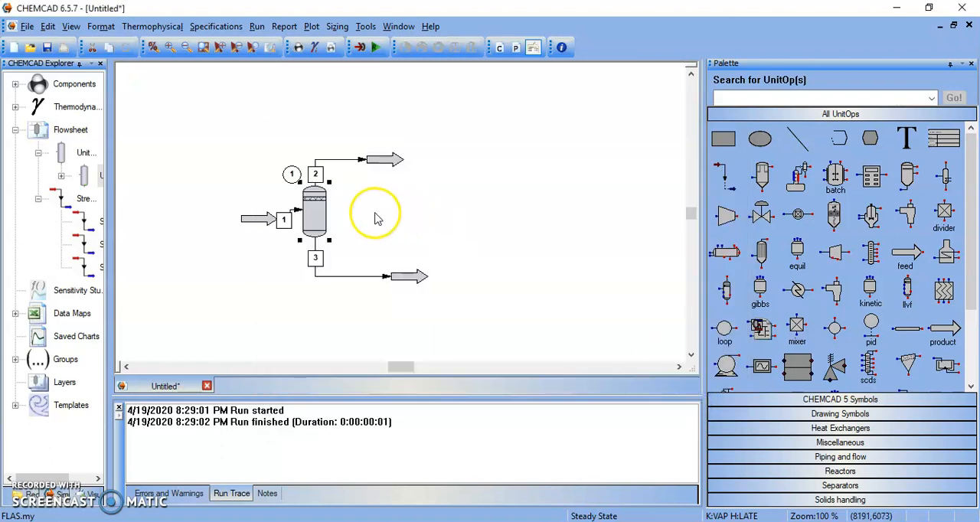
# - Run the flash unit and check the conditions of feed stream 1
pyautogui.click(316, 210)
pyautogui.rightClick(315, 210)
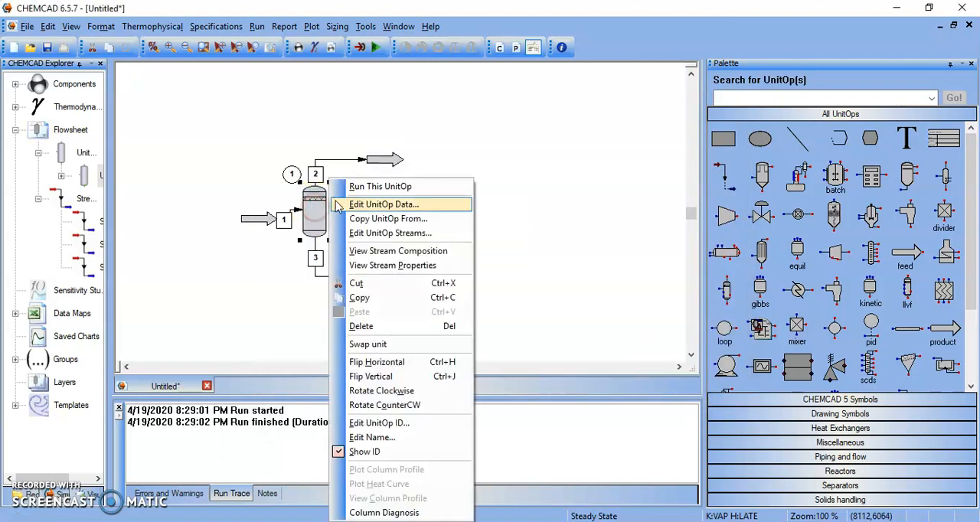
pyautogui.click(396, 188)
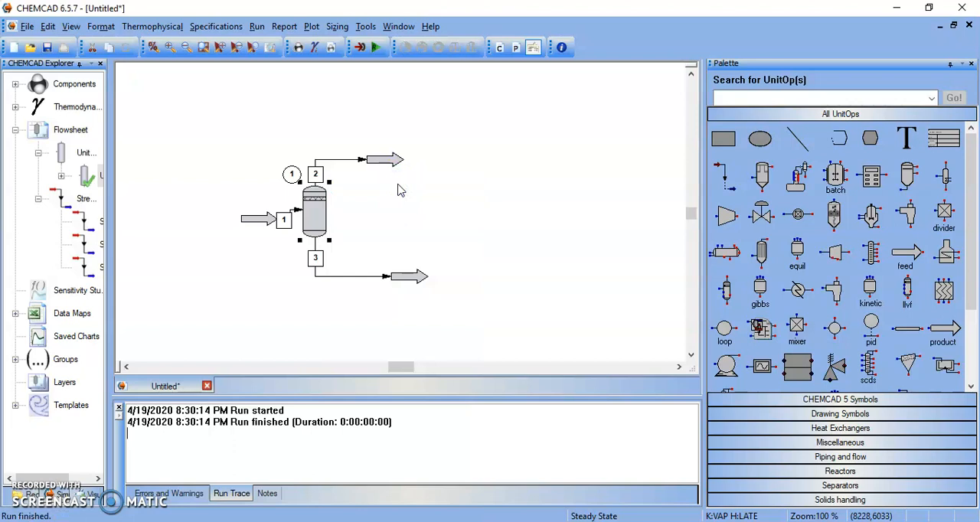
pyautogui.click(285, 211)
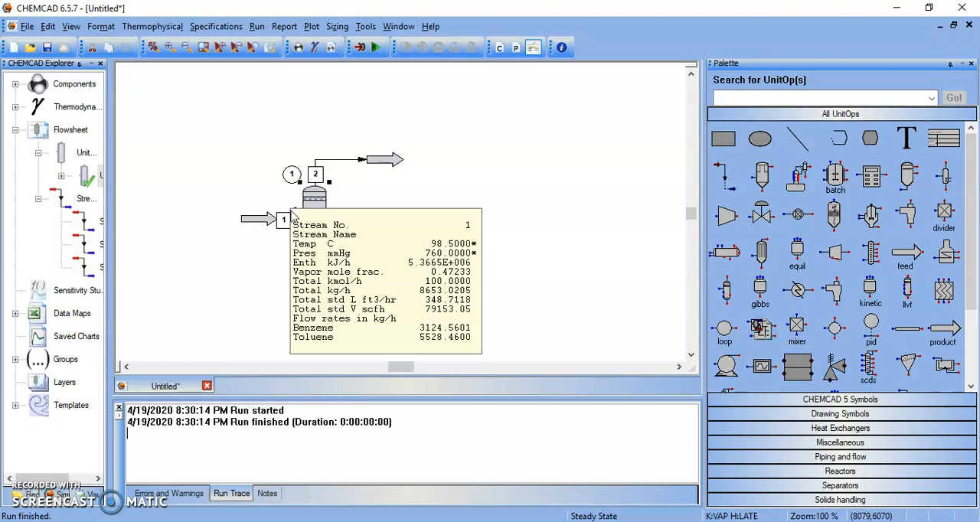
# - Reopen the flash unit, enter a heat duty of 0 kJ/h again, accept and rerun the unit
pyautogui.doubleClick(314, 200)
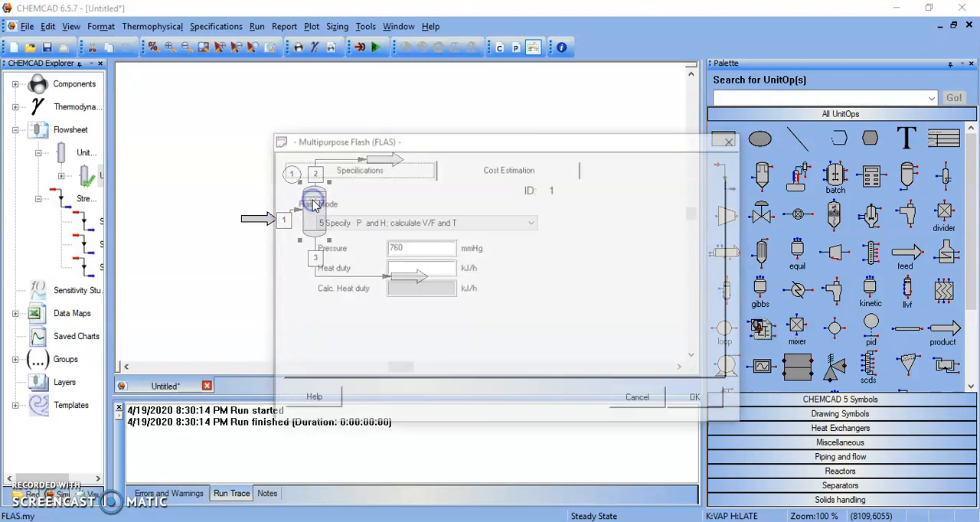
pyautogui.click(407, 247)
pyautogui.click(410, 267)
pyautogui.write('0')
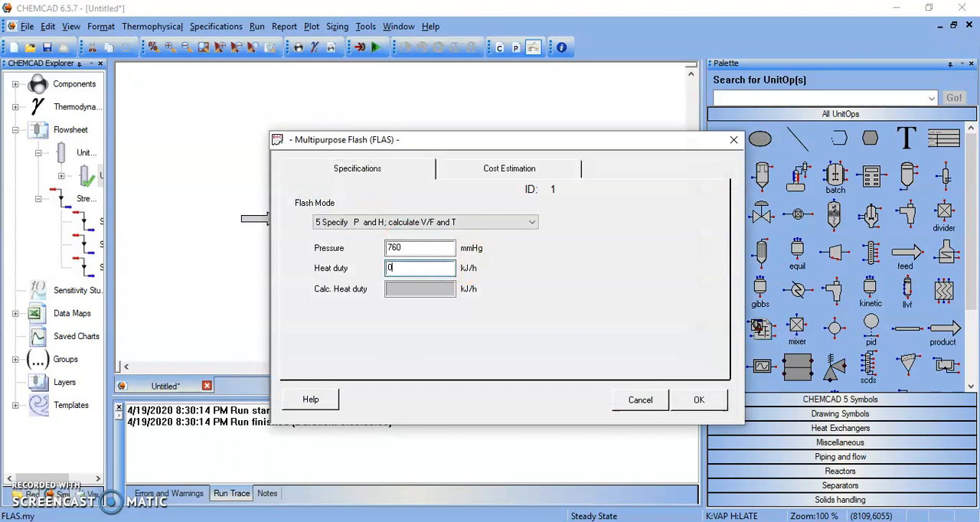
pyautogui.click(698, 401)
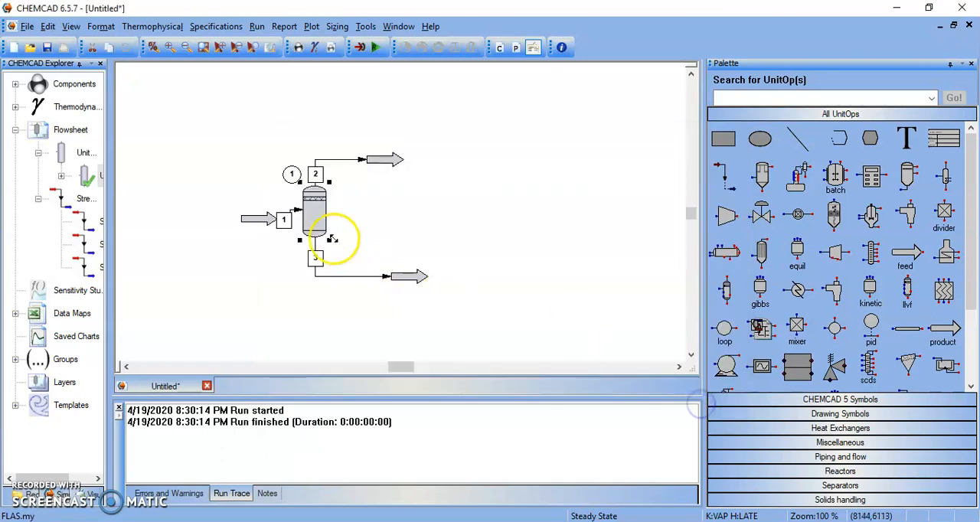
pyautogui.rightClick(314, 218)
pyautogui.click(375, 186)
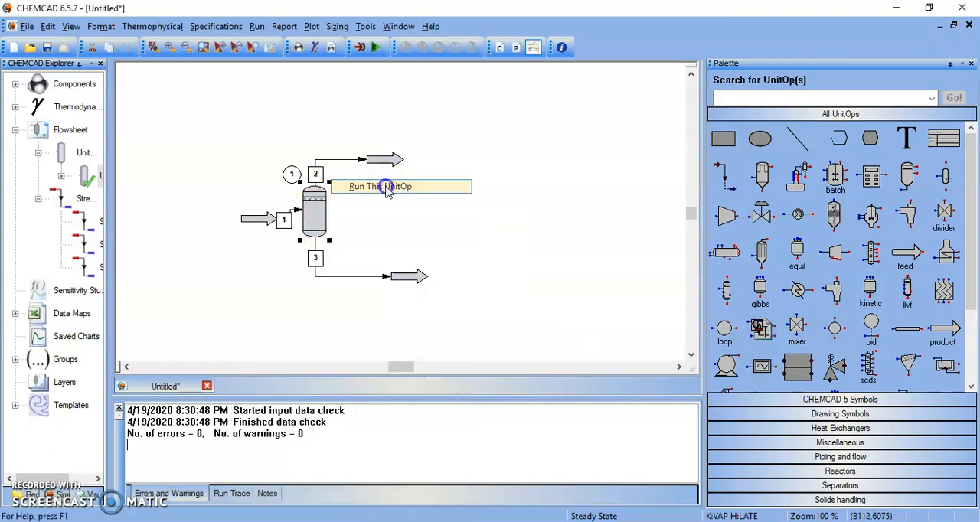
# - Open vapor stream 2, show its composition in mole fractions to read the benzene and toluene split, and accept
pyautogui.doubleClick(339, 162)
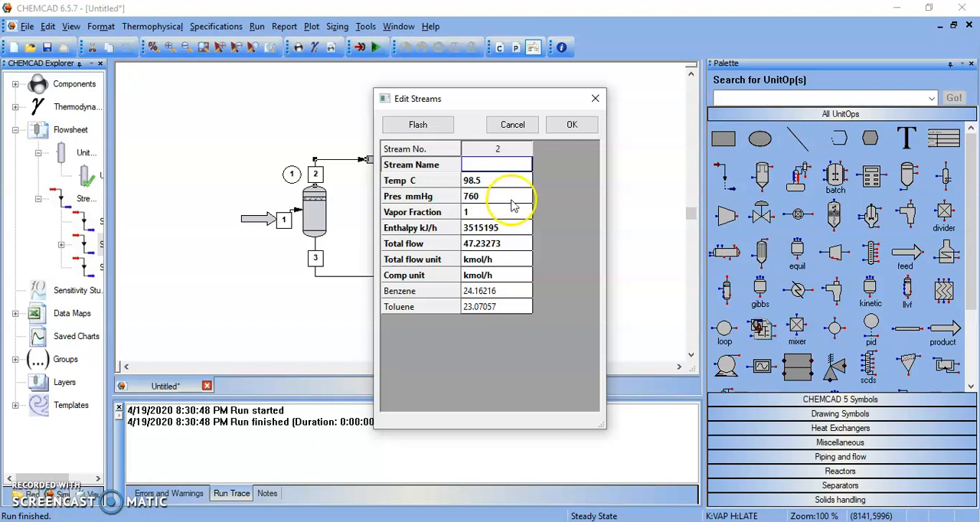
pyautogui.click(521, 276)
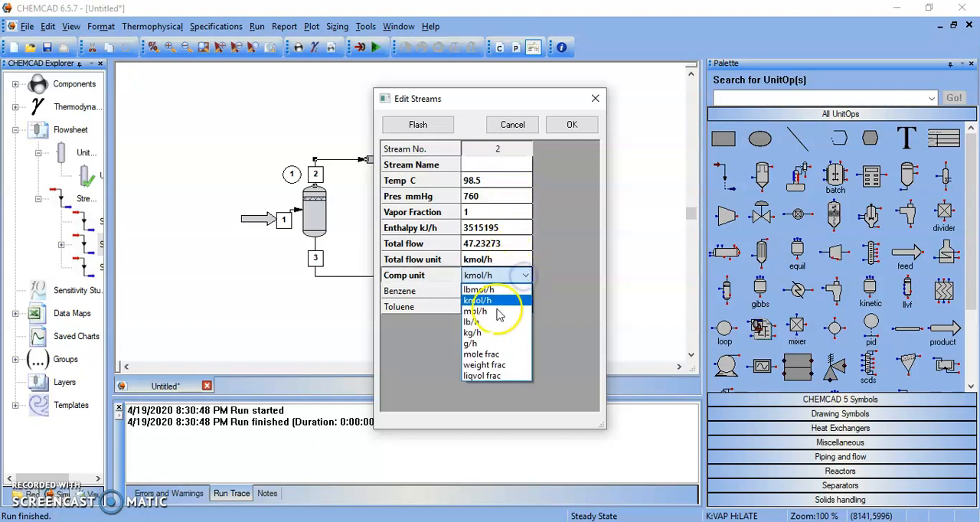
pyautogui.click(487, 354)
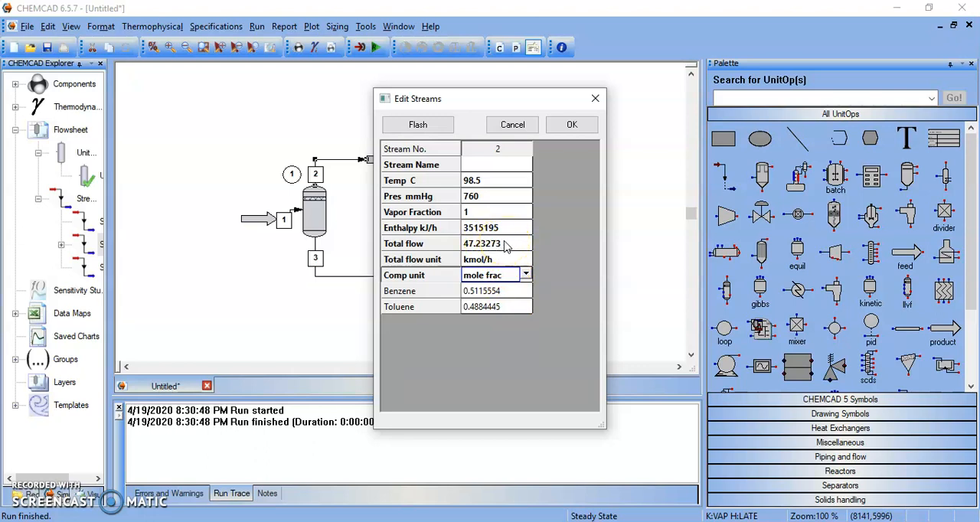
pyautogui.click(571, 126)
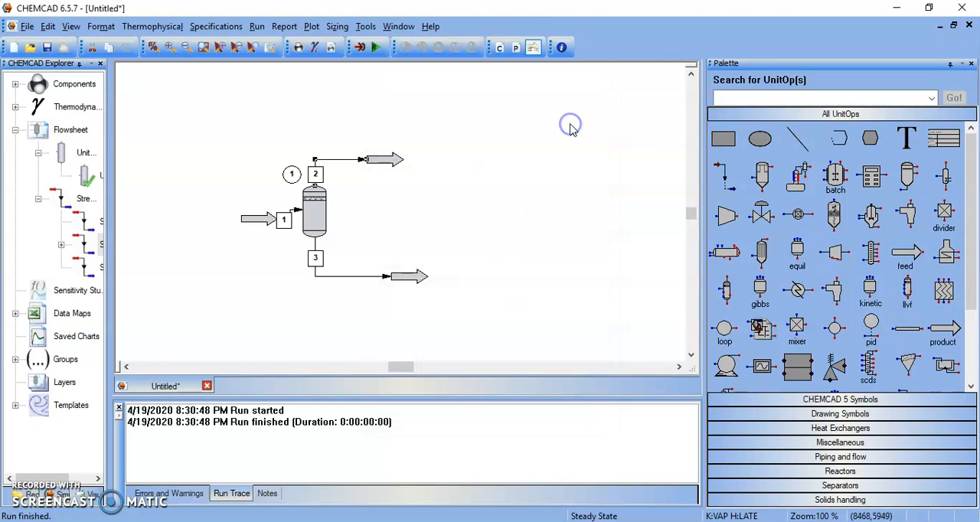
# - Open liquid stream 3, show its composition in mole fractions, accept and check the flash unit's summary
pyautogui.click(331, 283)
pyautogui.click(330, 279)
pyautogui.doubleClick(327, 279)
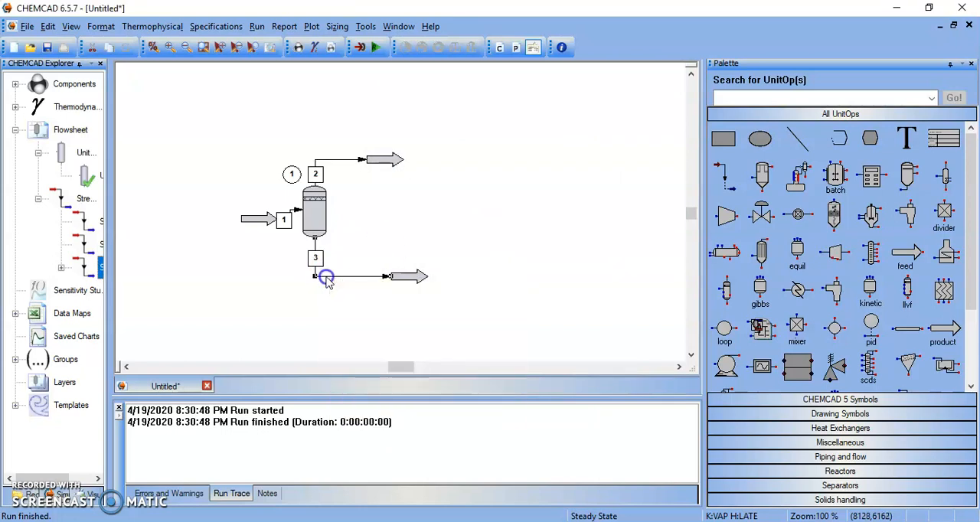
pyautogui.click(505, 274)
pyautogui.click(525, 275)
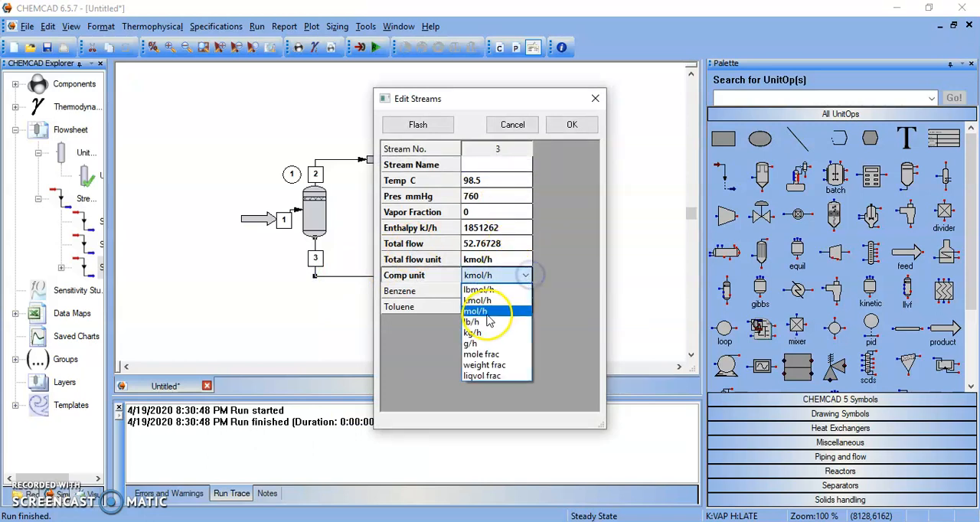
pyautogui.click(490, 354)
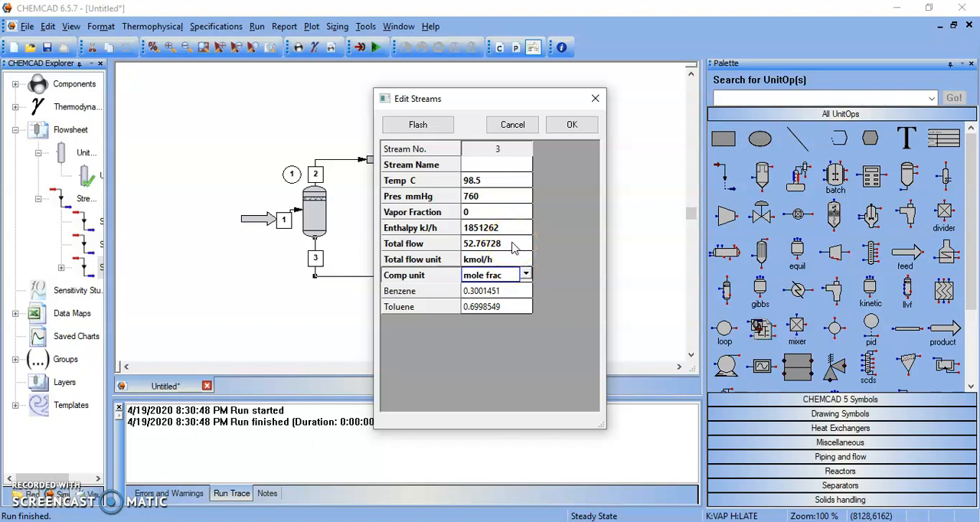
pyautogui.click(572, 124)
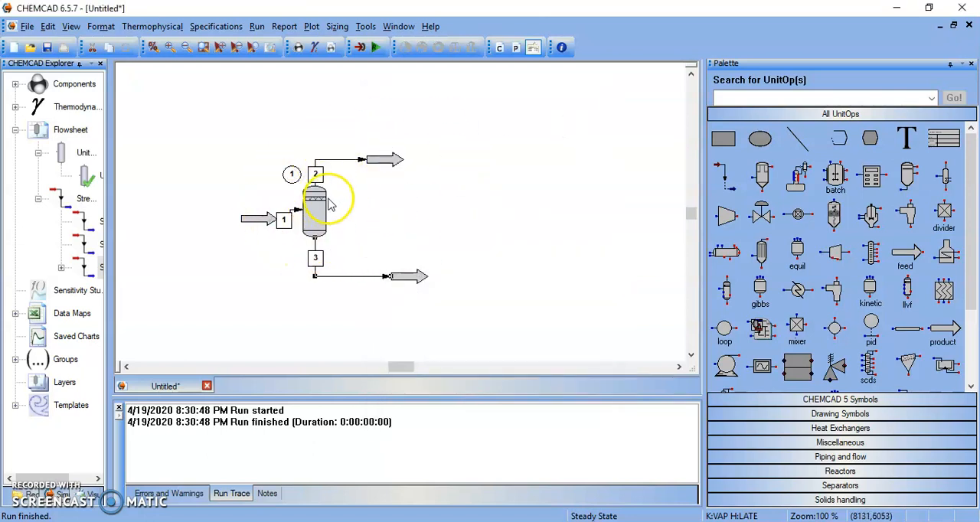
pyautogui.moveTo(326, 208)
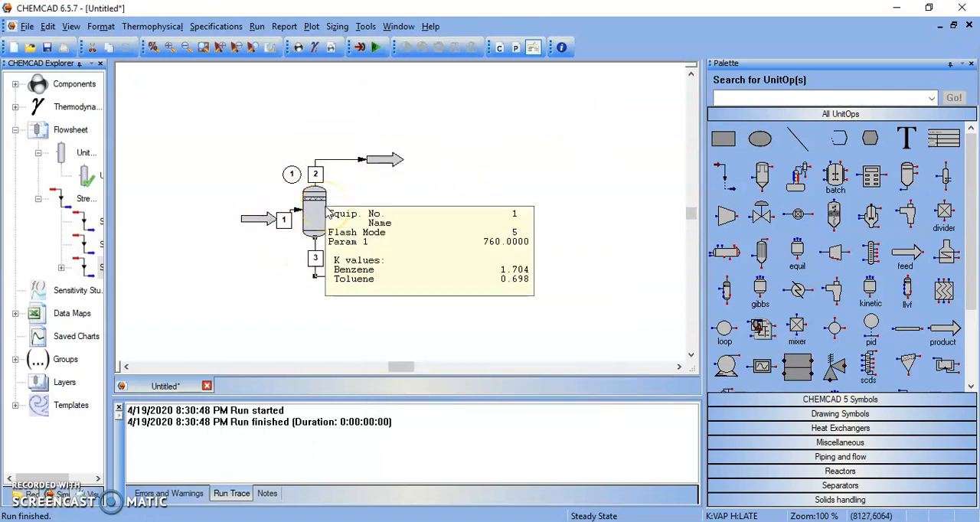